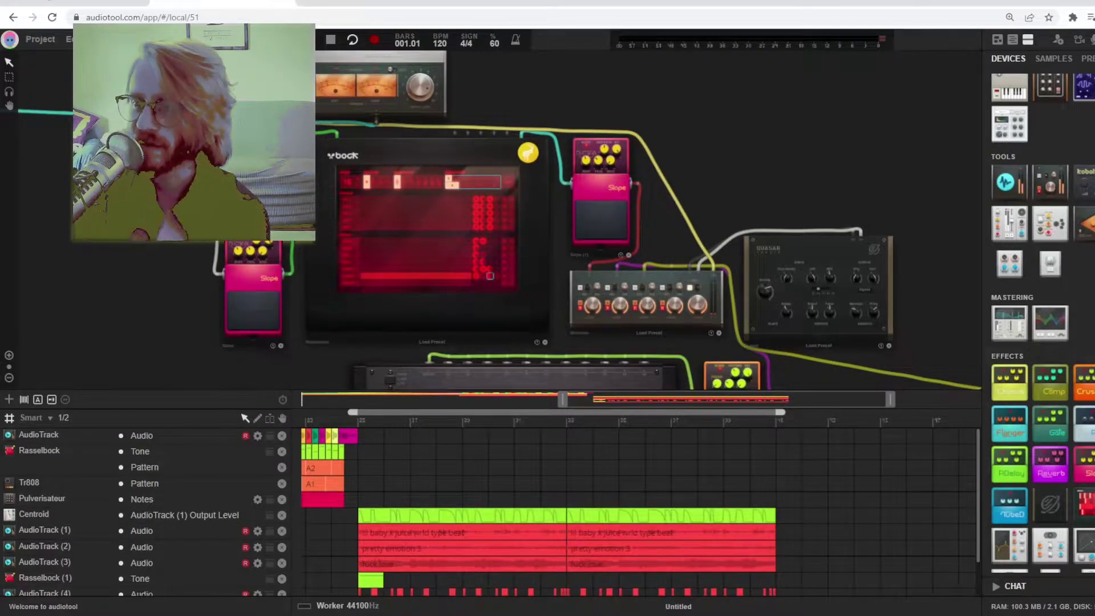
Step: List the project's track samples and view details for 'fuck love' and 'Pretty Emotion 3' (120.0 bpm, 8.0 bars)
click(1050, 59)
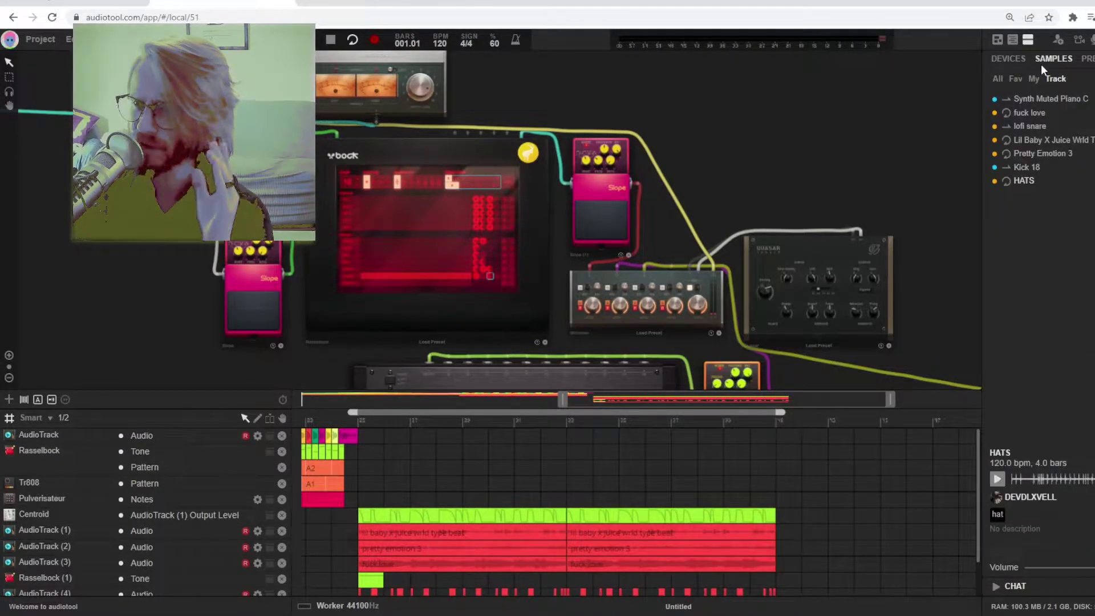
click(1004, 114)
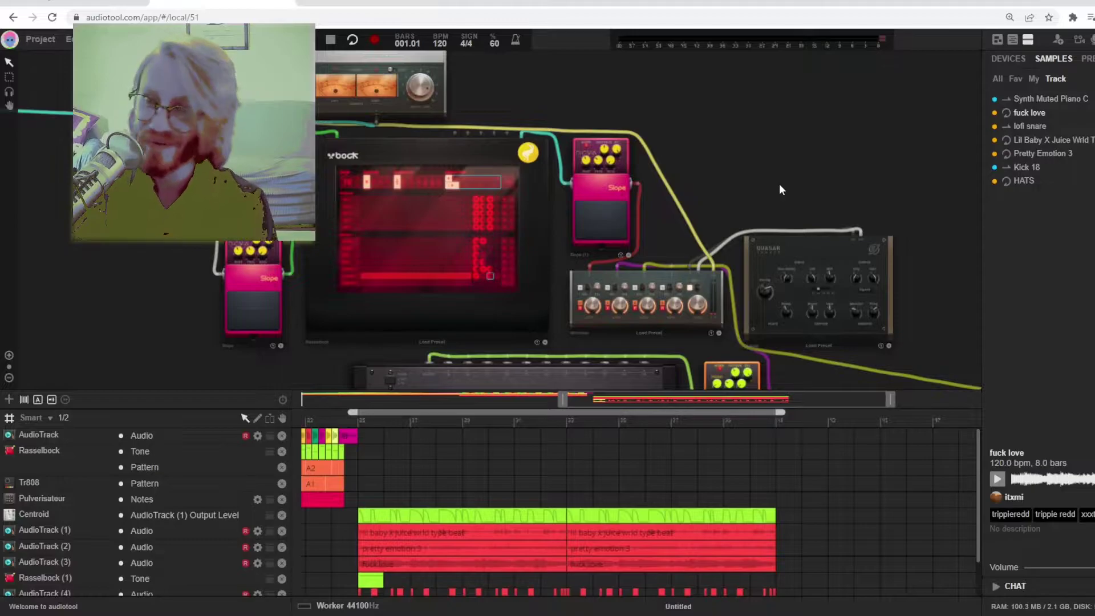
click(1003, 152)
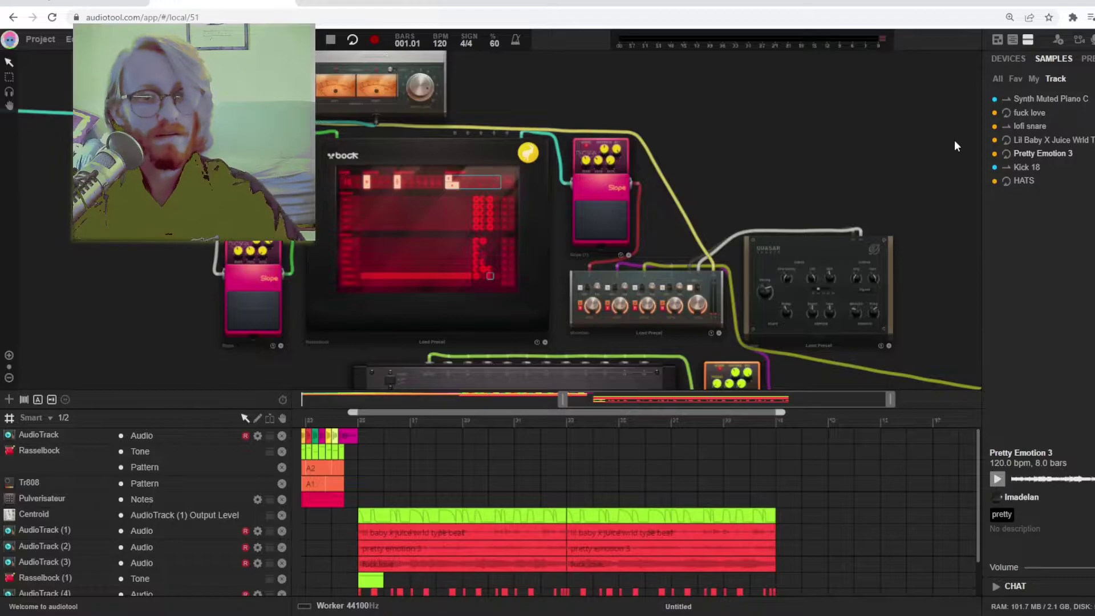
double_click(668, 533)
click(967, 429)
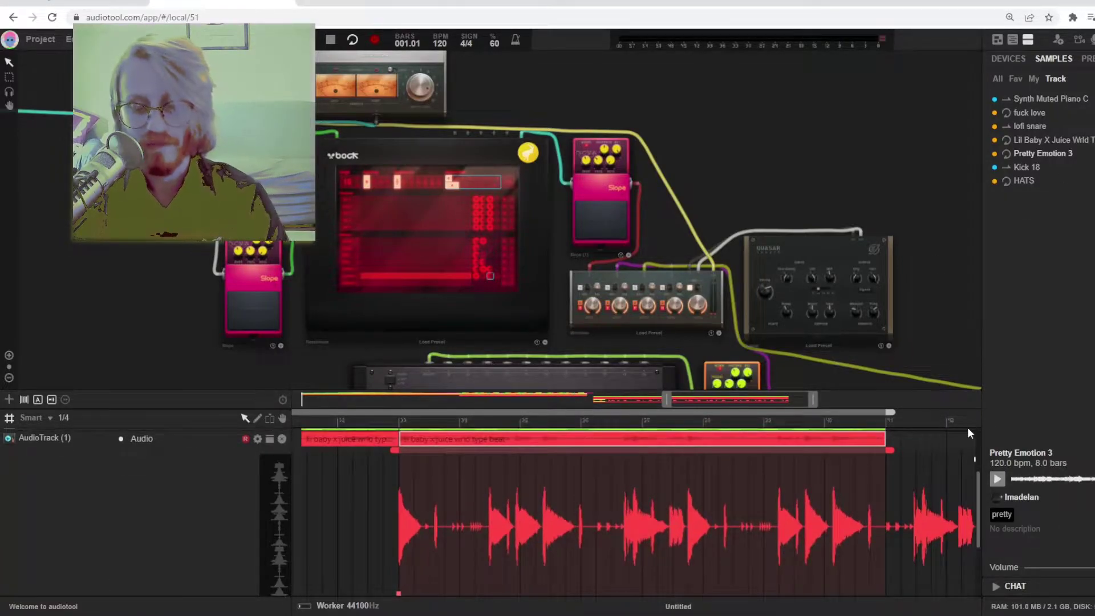
drag(885, 459, 702, 455)
key(ctrl+z)
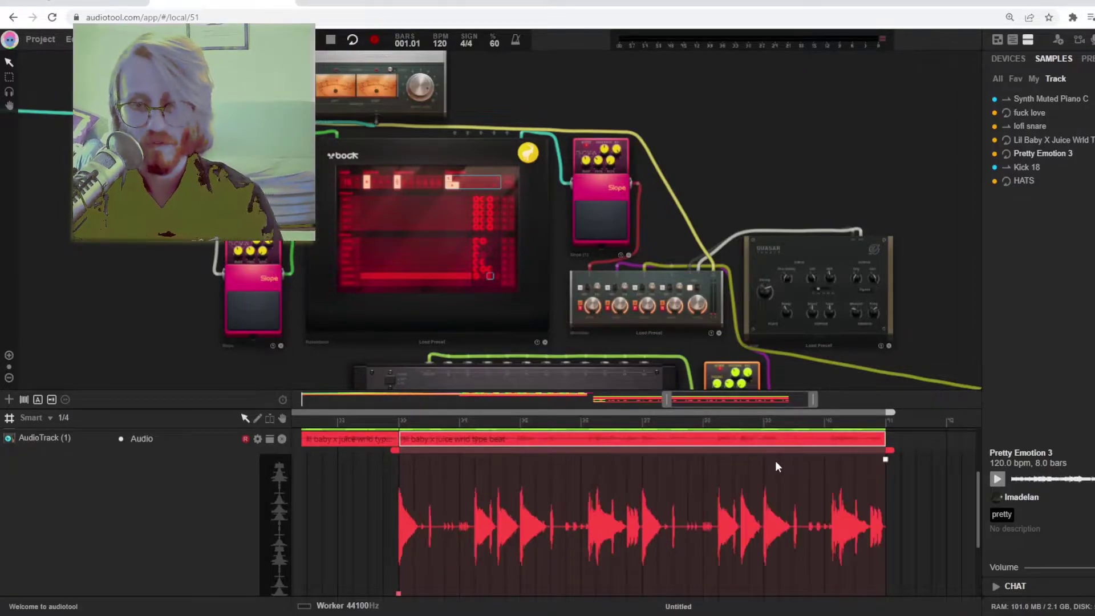
double_click(741, 439)
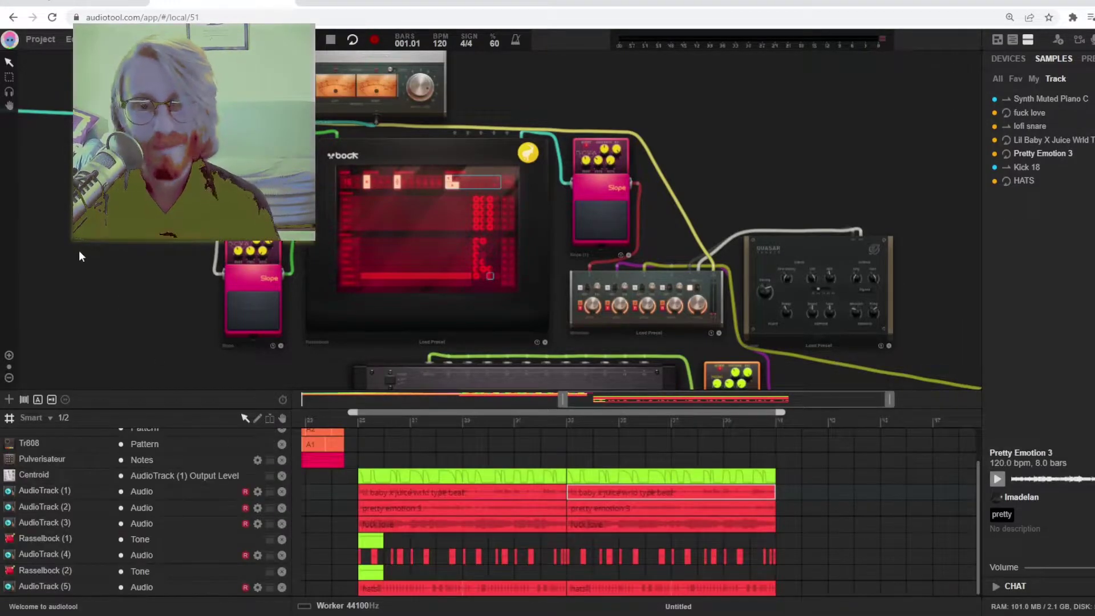
drag(81, 248, 555, 254)
scroll(568, 179, down, 1)
scroll(376, 244, right, 5)
scroll(384, 306, up, 2)
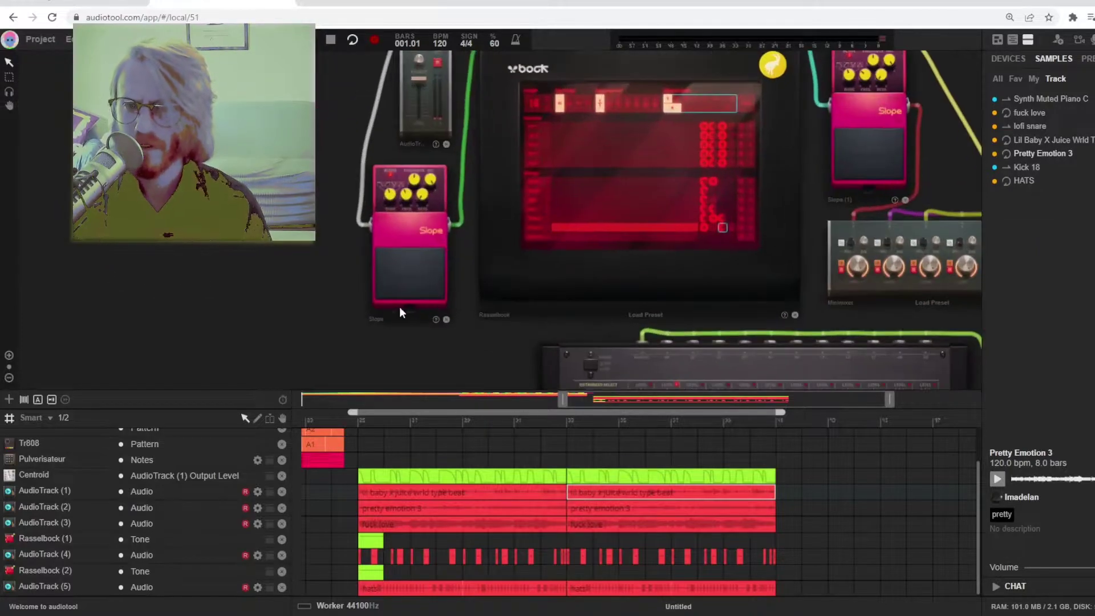
Step: Add a PitchDelay pedal to the desk beside the Slope pedal
click(1012, 62)
scroll(1012, 285, down, 2)
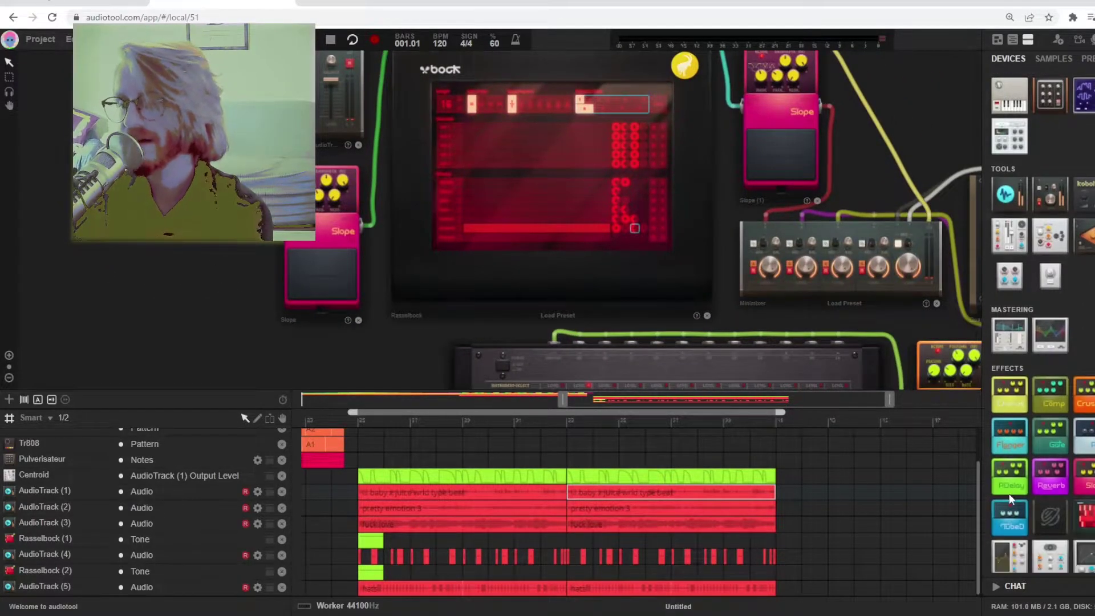
scroll(273, 311, down, 3)
drag(272, 311, 398, 225)
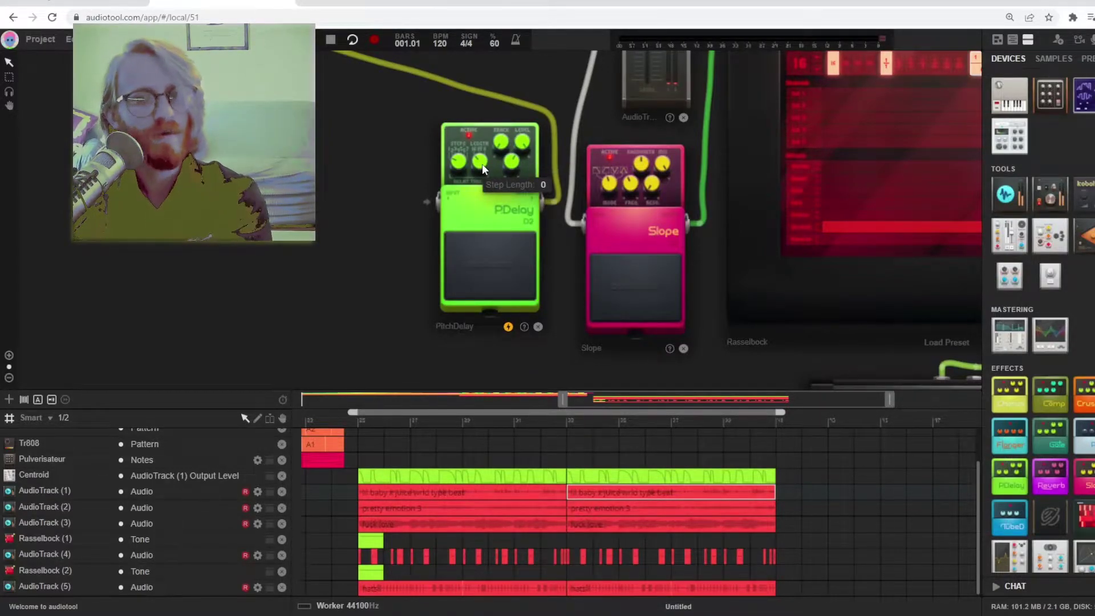
Step: Set the PitchDelay's feedback to 5 %
double_click(510, 166)
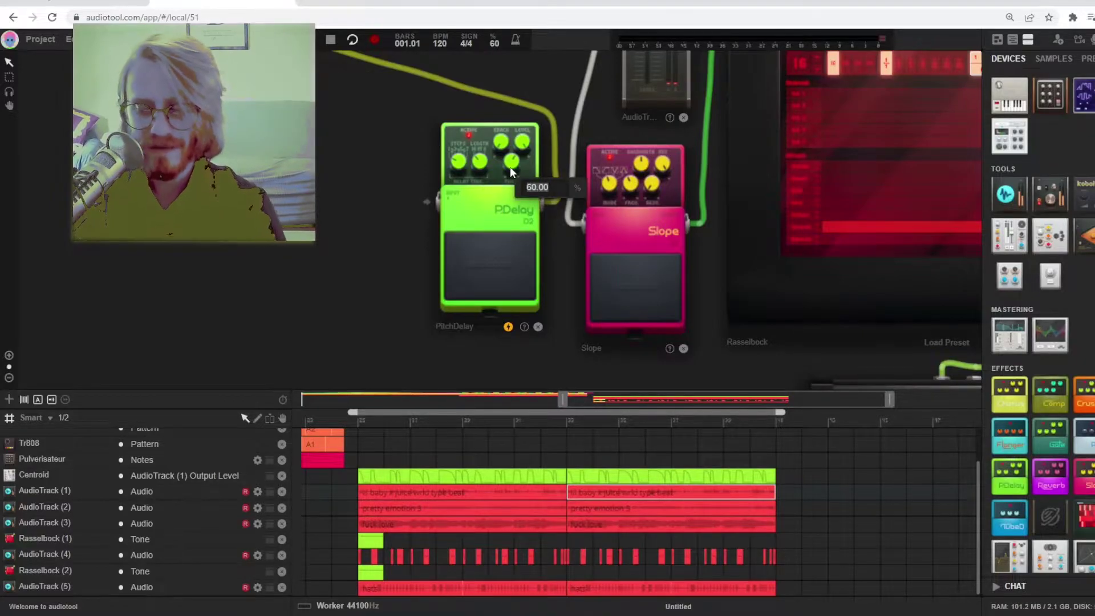
text(5)
key(Return)
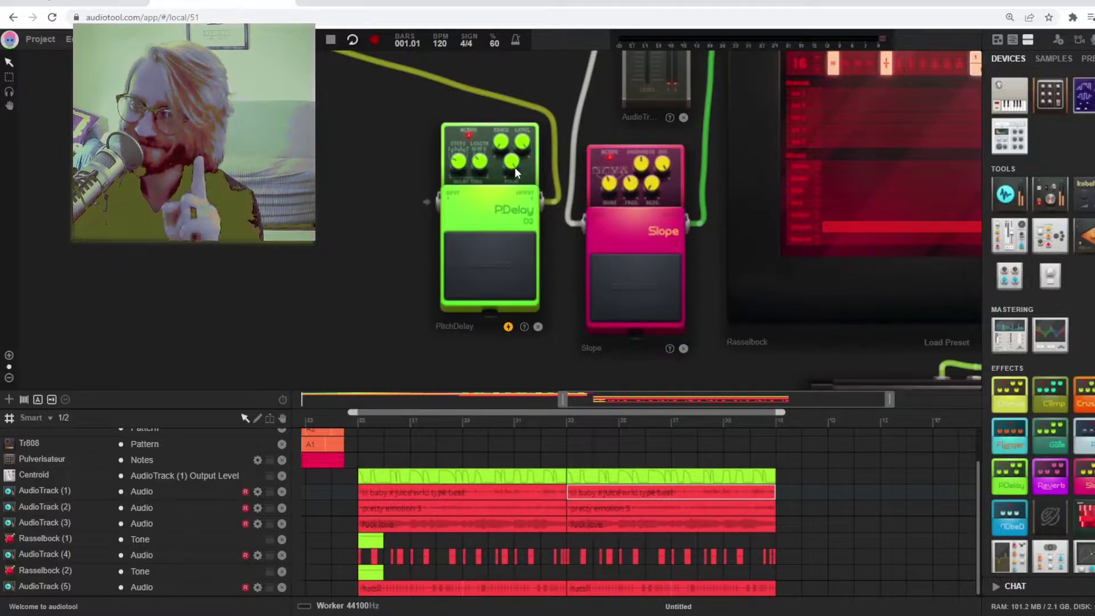
Step: Delete the PitchDelay pedal from the desk
click(538, 326)
scroll(536, 324, down, 3)
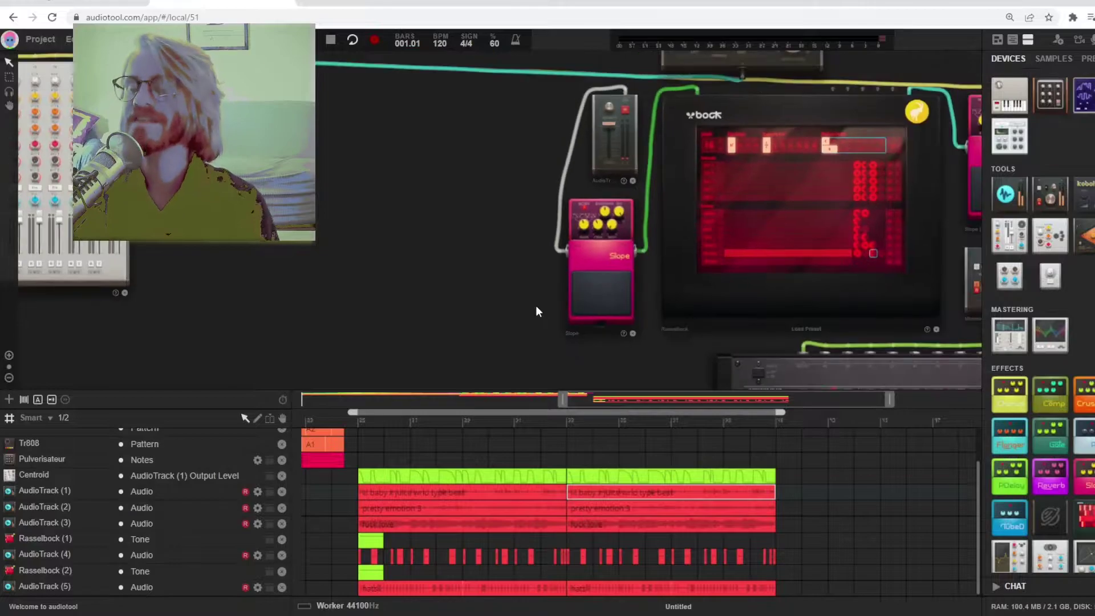
scroll(535, 305, down, 1)
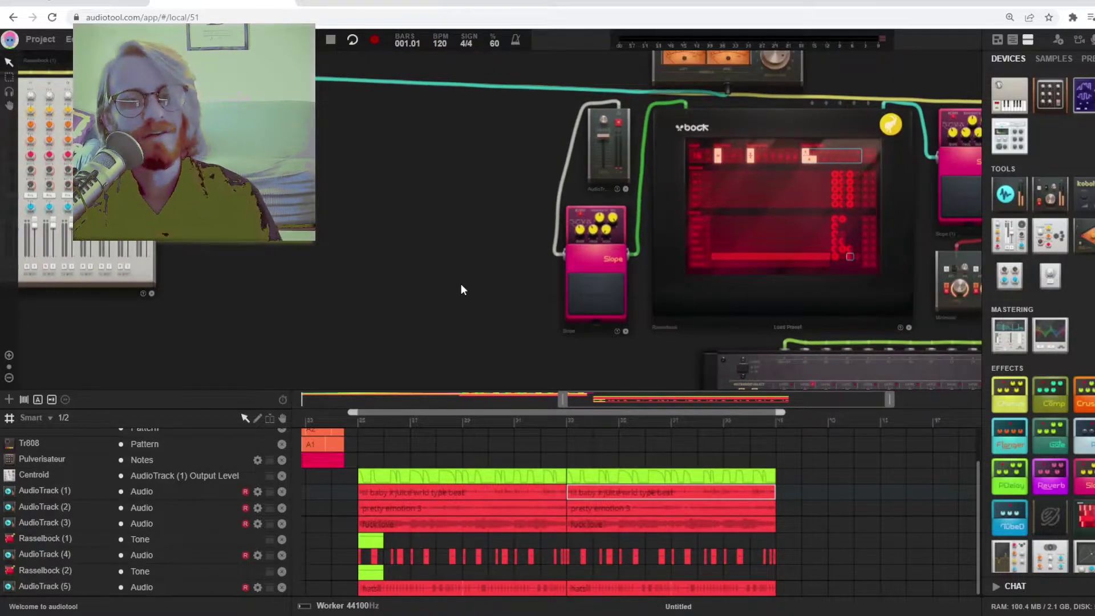
Step: Inspect AudioTrack (1)'s beat clip on its own, then return to the full arrangement
double_click(569, 491)
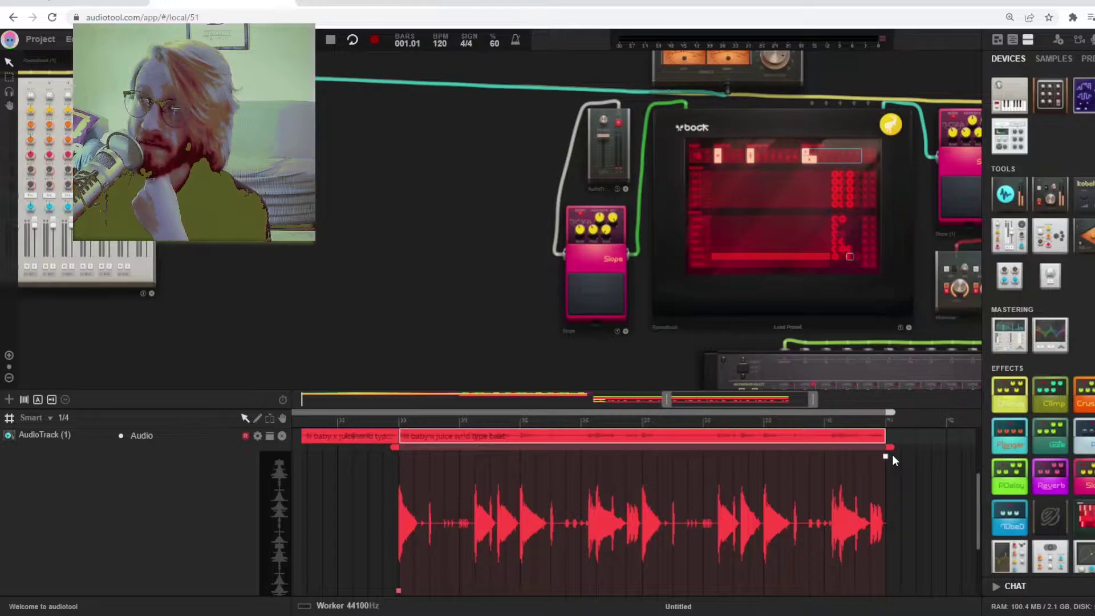
double_click(775, 439)
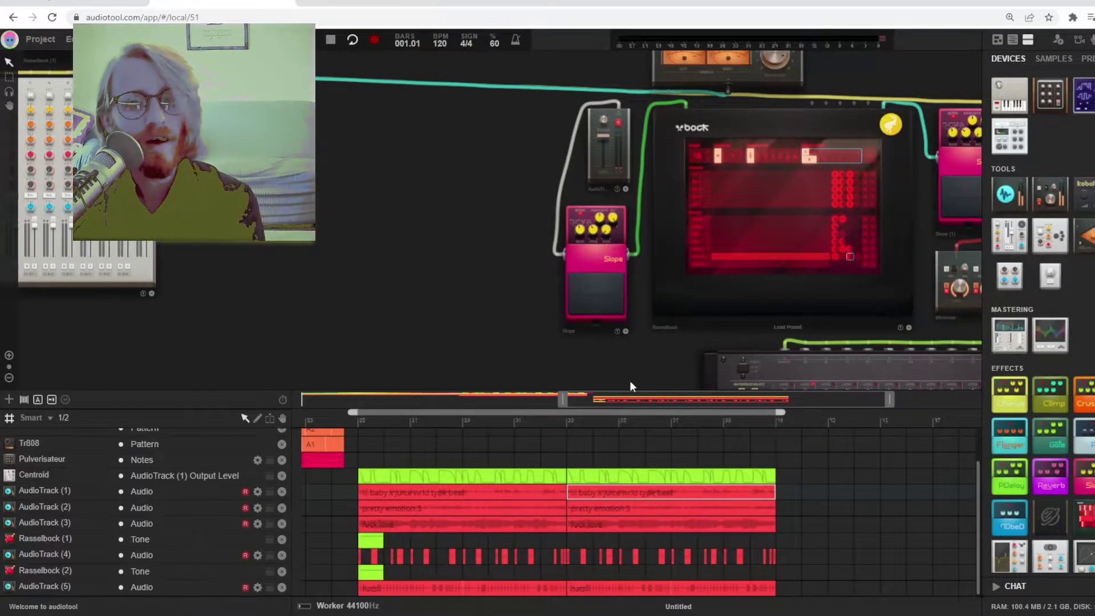
drag(630, 381, 330, 210)
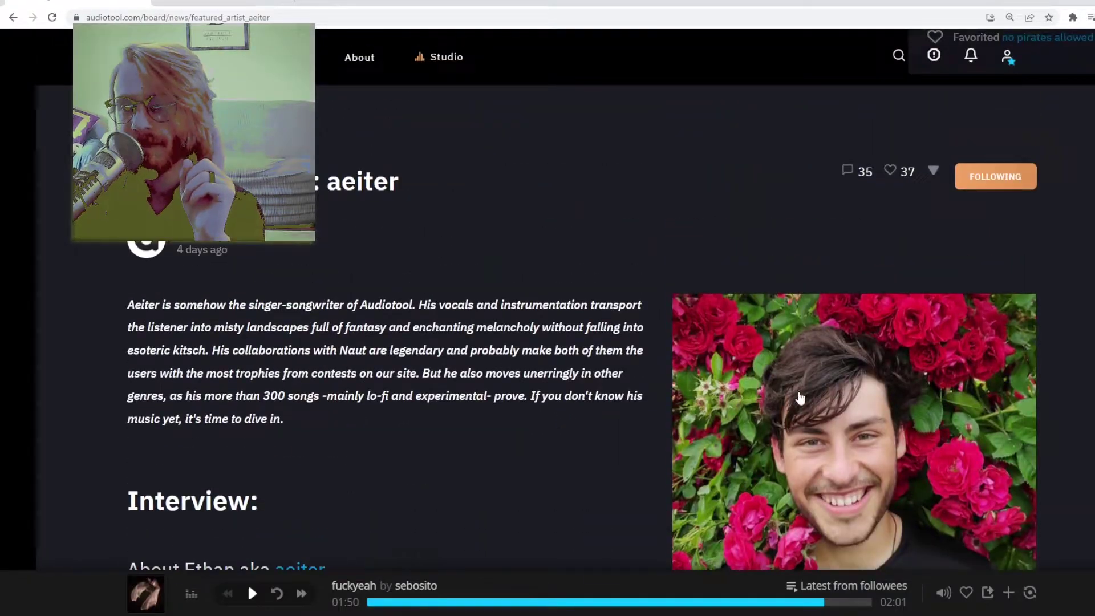
Step: View the artist photo and select the 'favourite trick' answer in the aeiter interview
click(800, 398)
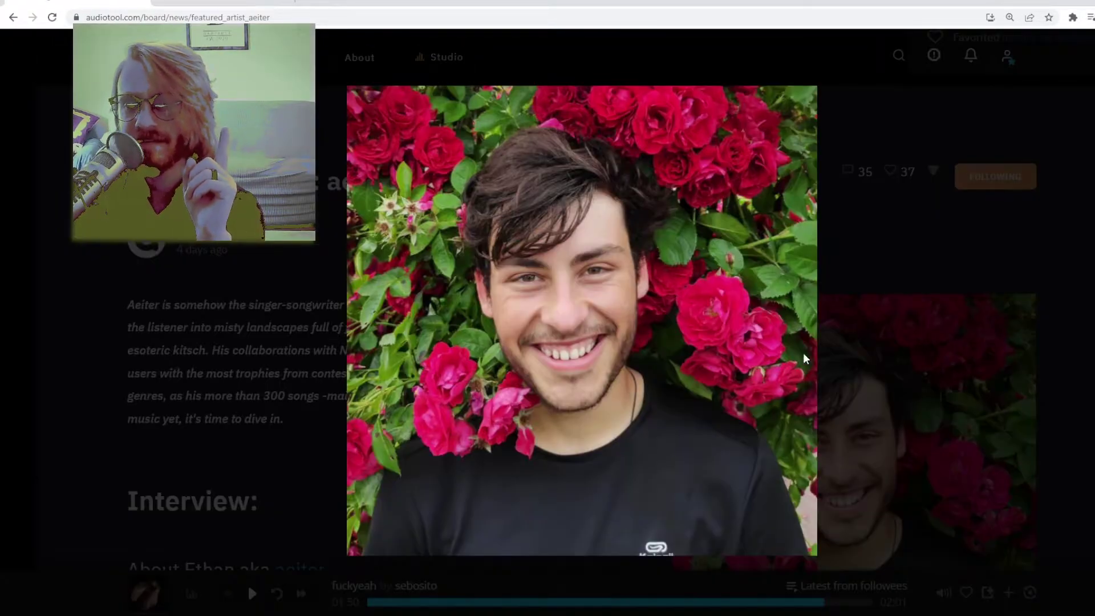
click(870, 341)
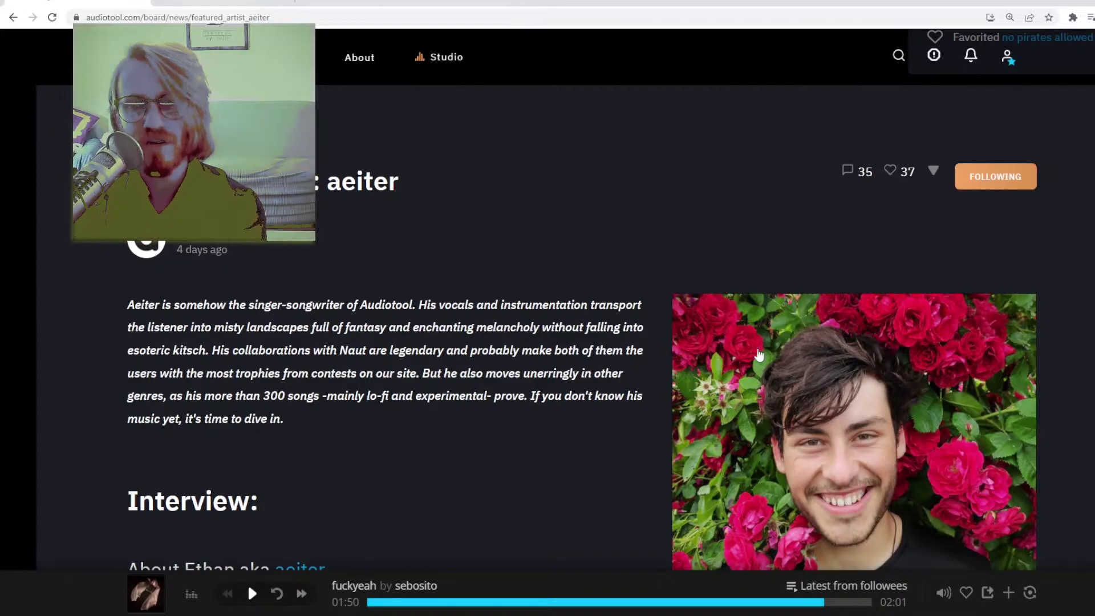
scroll(870, 341, down, 15)
scroll(579, 334, down, 6)
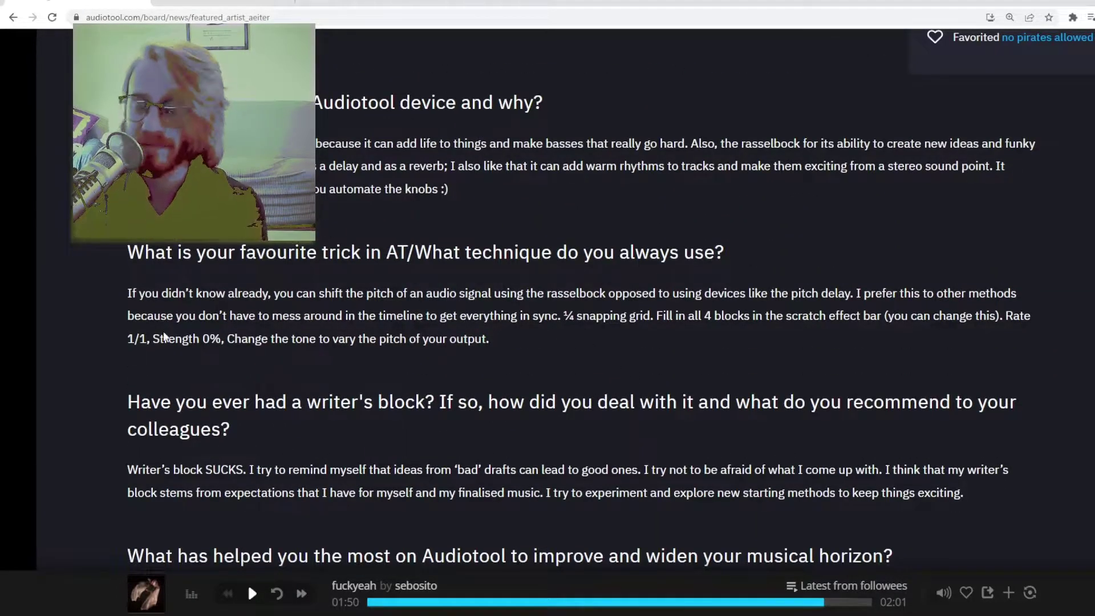
drag(124, 298, 563, 353)
click(566, 352)
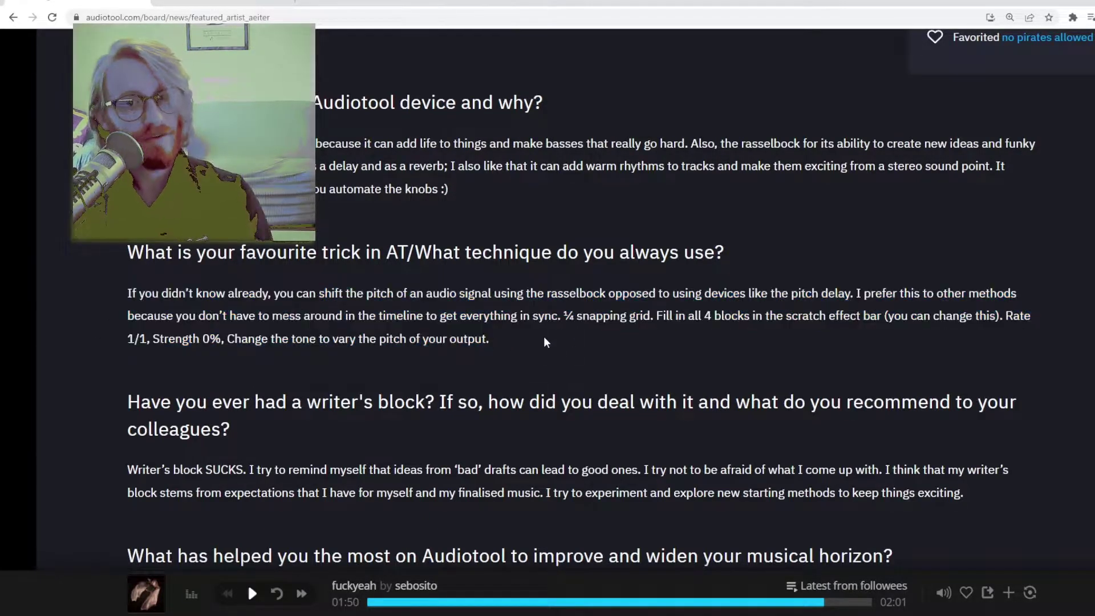
Step: Return to the Audiotool studio with the Rasselbock and Slope devices in view
key(ctrl+Tab)
drag(413, 282, 169, 269)
scroll(463, 332, up, 5)
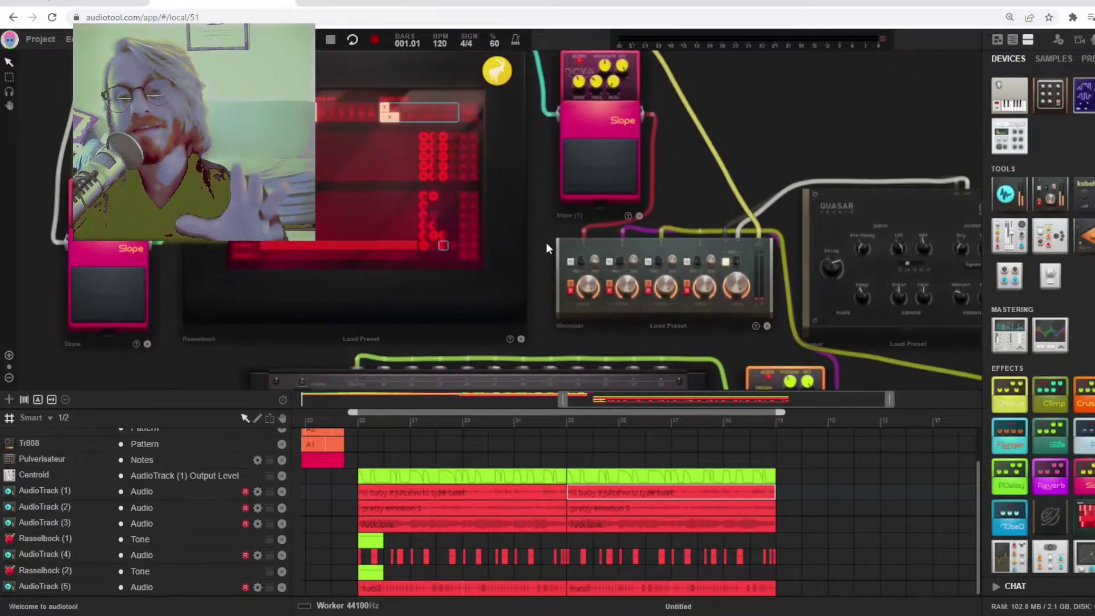
drag(546, 241, 642, 276)
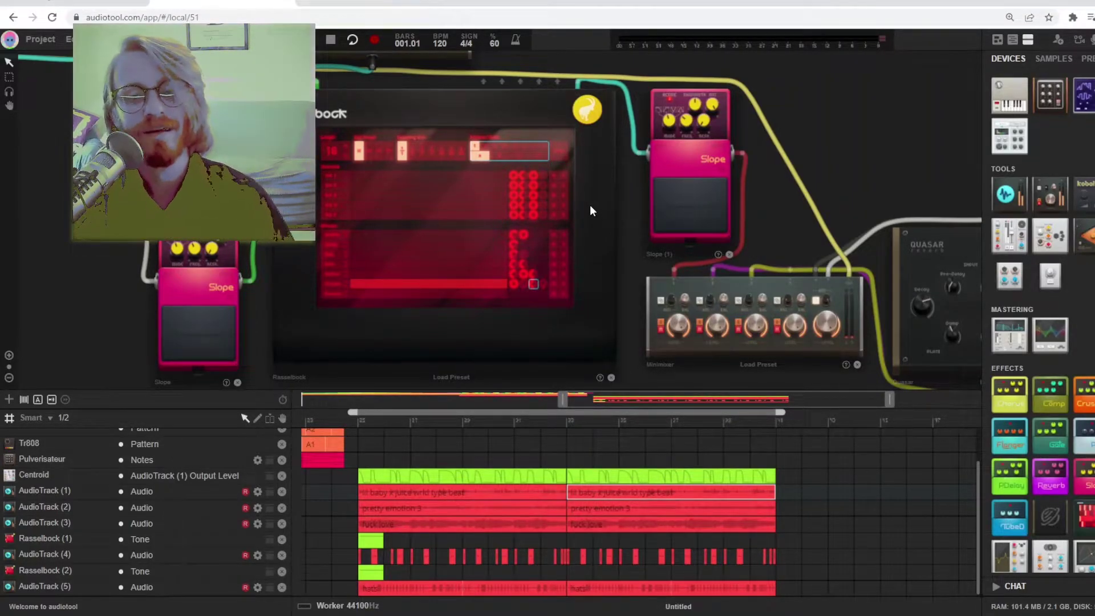
scroll(450, 313, up, 5)
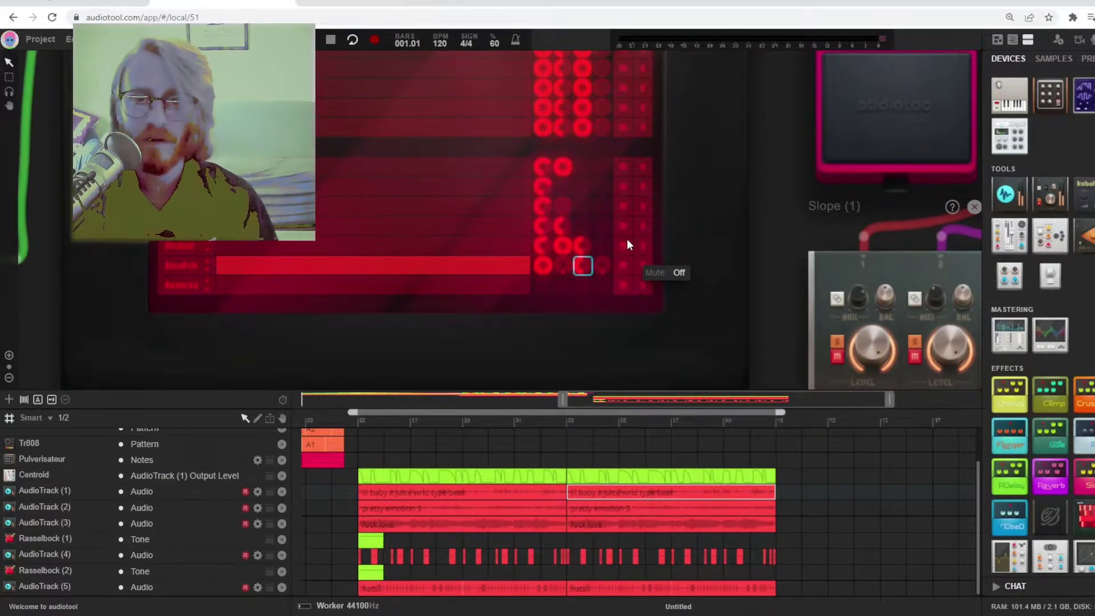
Step: Play the song from the start and show Synth Muted Piano C's details in the track samples
drag(677, 399, 184, 423)
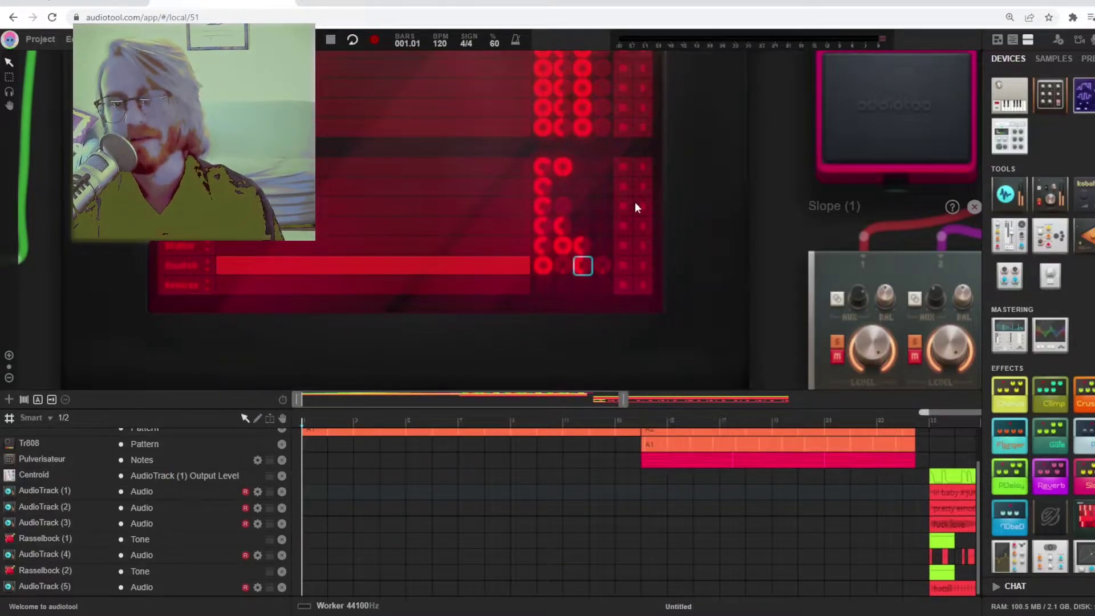
key(space)
mouse_move(583, 265)
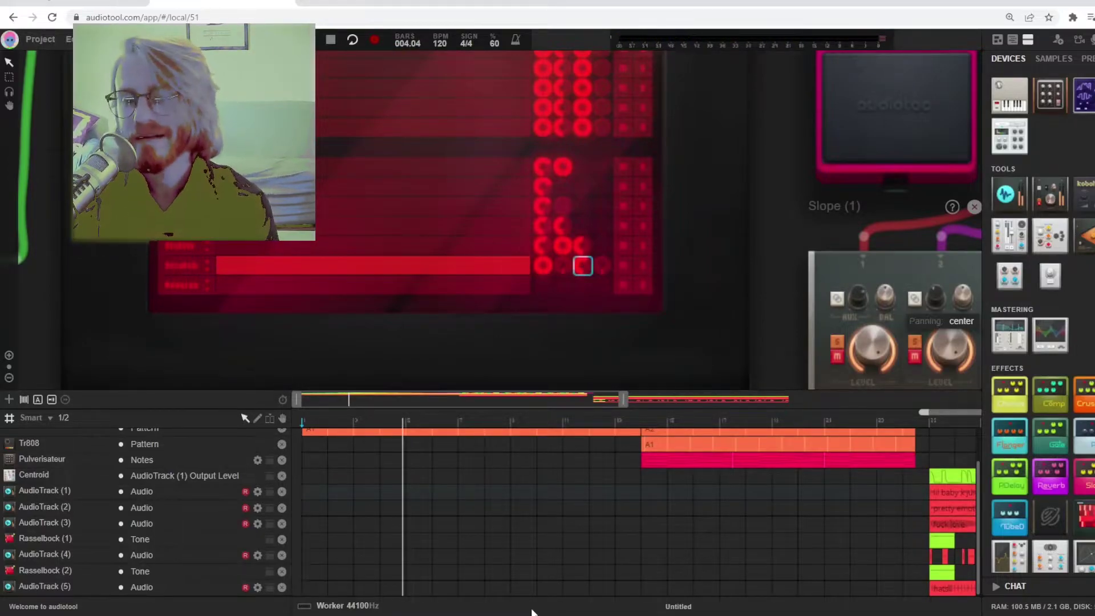
scroll(548, 491, up, 2)
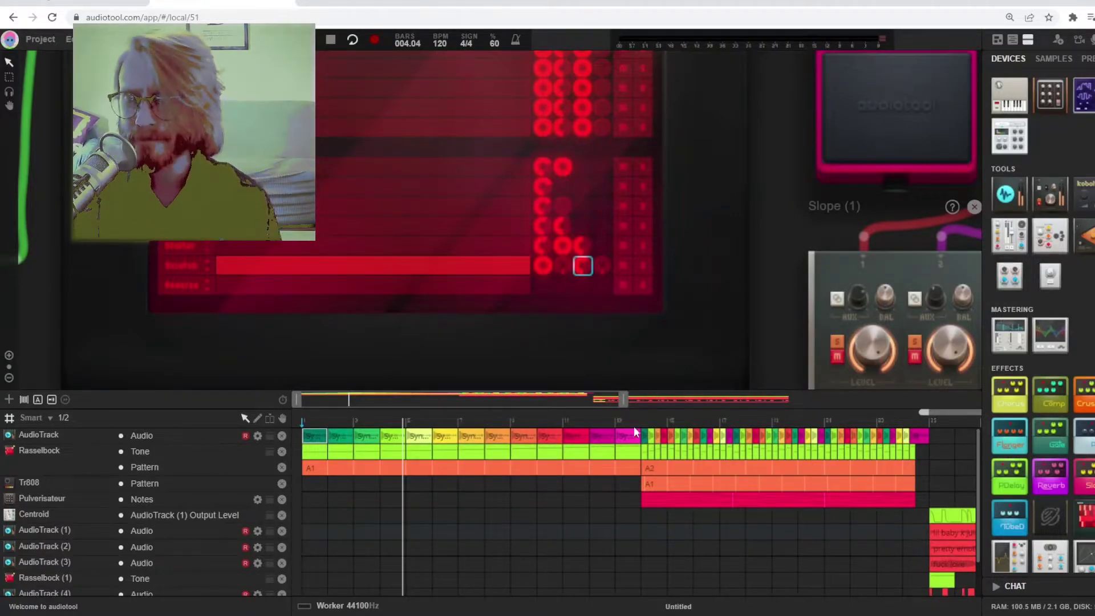
click(1054, 59)
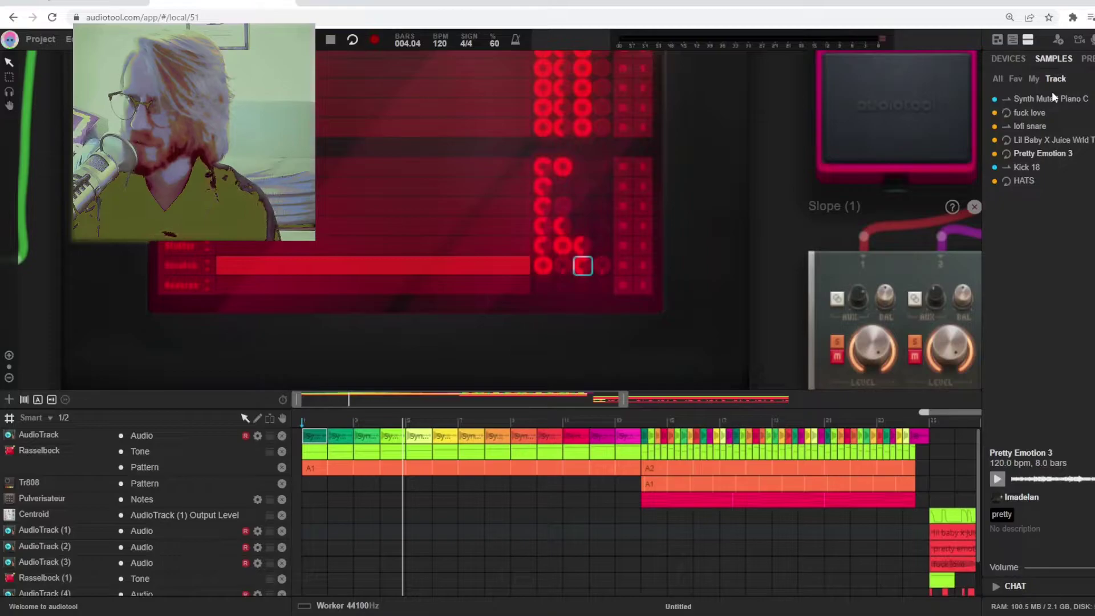
click(1007, 98)
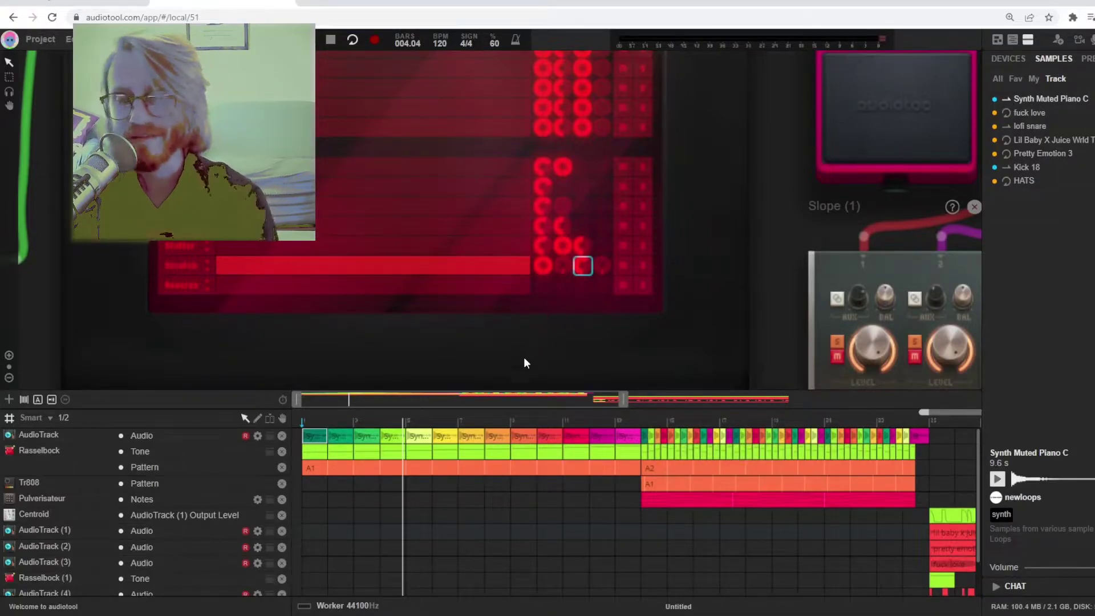
Step: Restart playback and skip ahead through bars 7, 9, 10, 11 and 12
key(space)
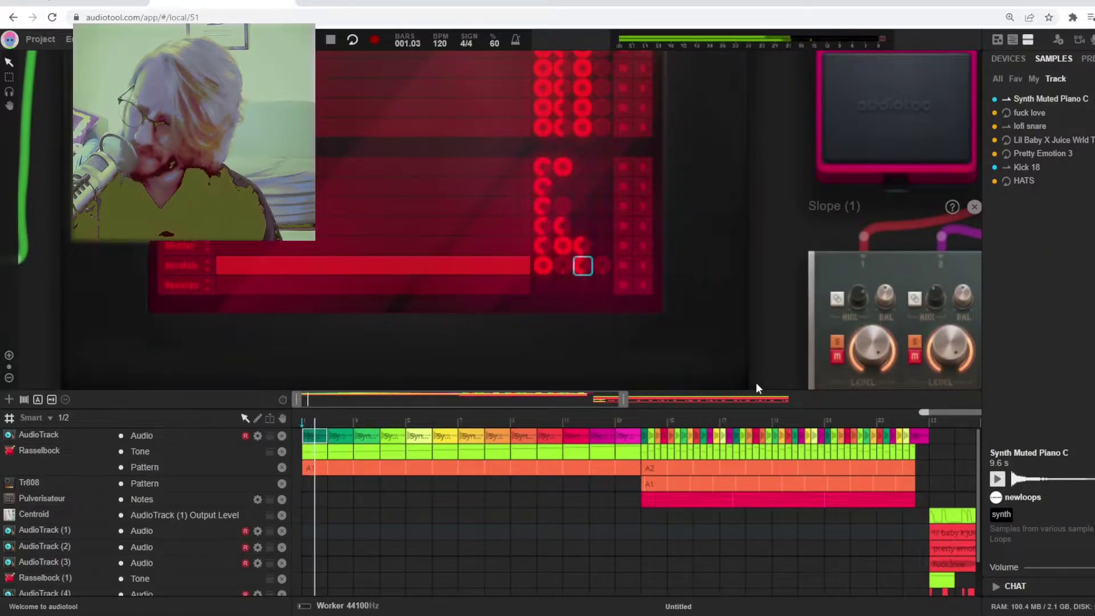
click(458, 423)
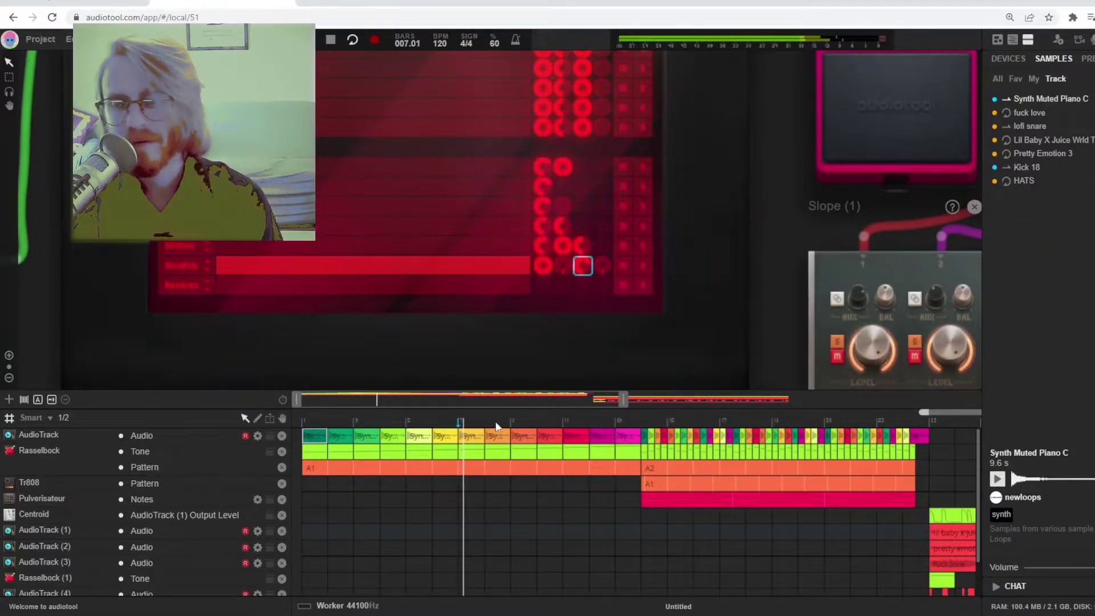
click(511, 423)
click(536, 424)
click(564, 425)
click(597, 424)
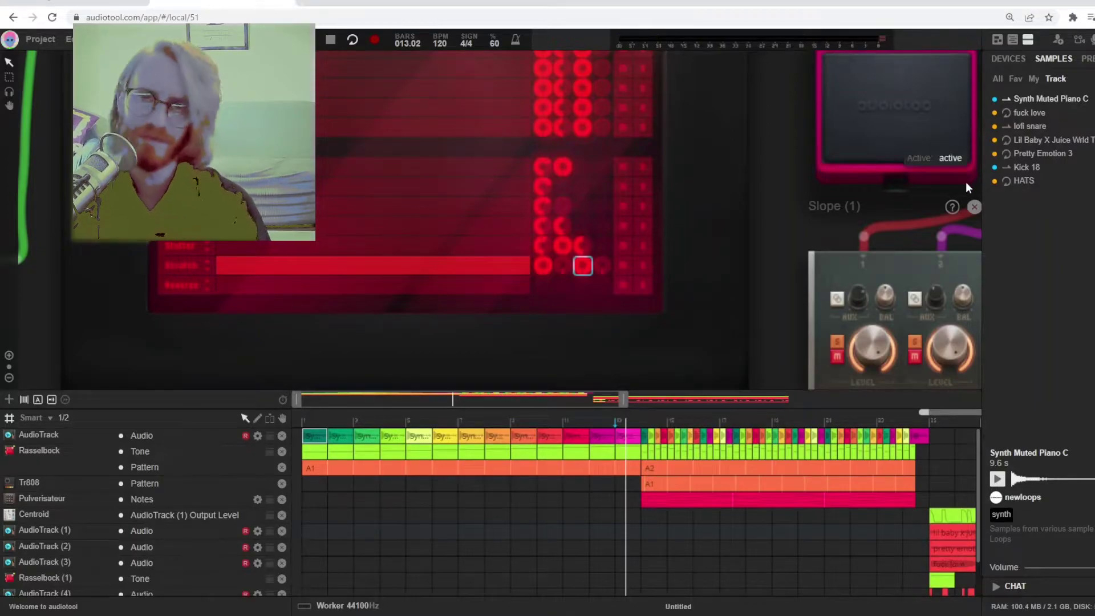
Step: Zoom out the desk and show the device browser scrolled down to the Effects
scroll(566, 398, down, 4)
scroll(579, 366, down, 2)
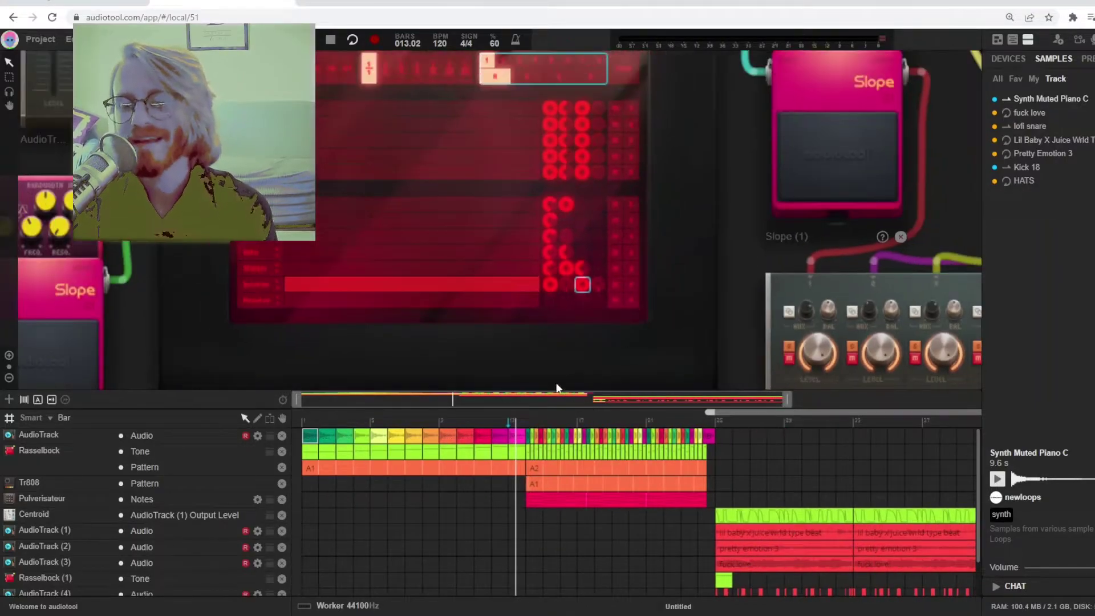
scroll(244, 286, down, 2)
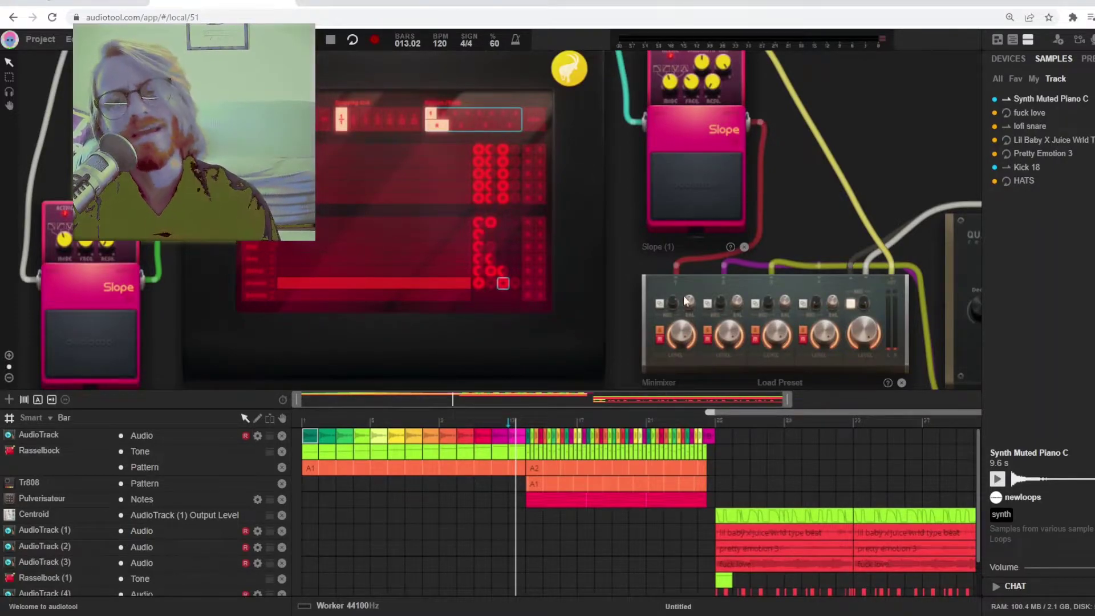
scroll(666, 306, down, 2)
scroll(844, 179, down, 1)
scroll(513, 257, left, 2)
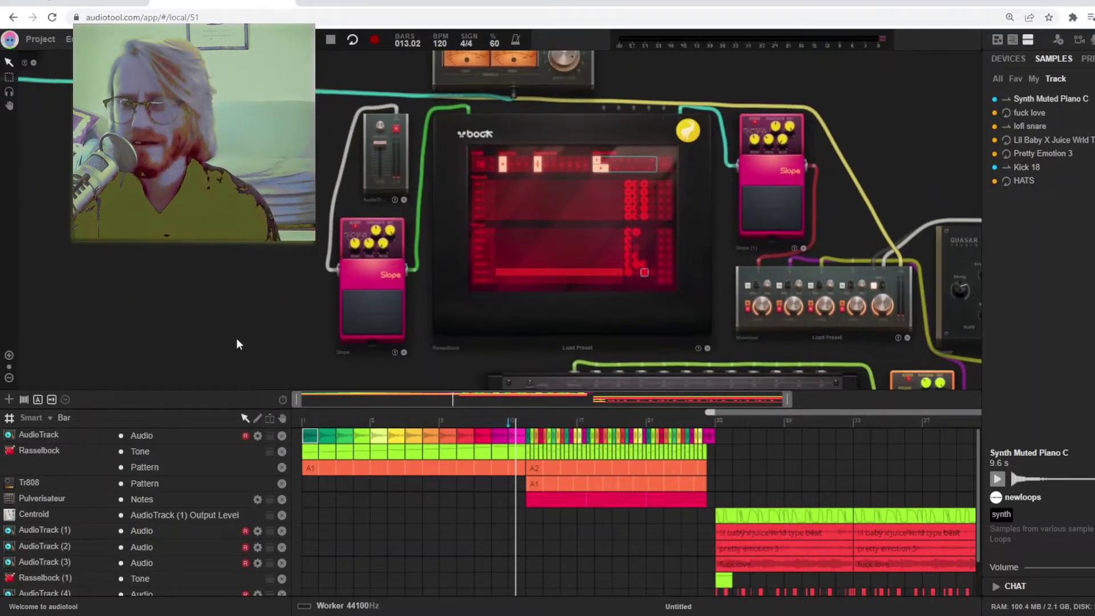
click(997, 55)
scroll(1062, 491, down, 3)
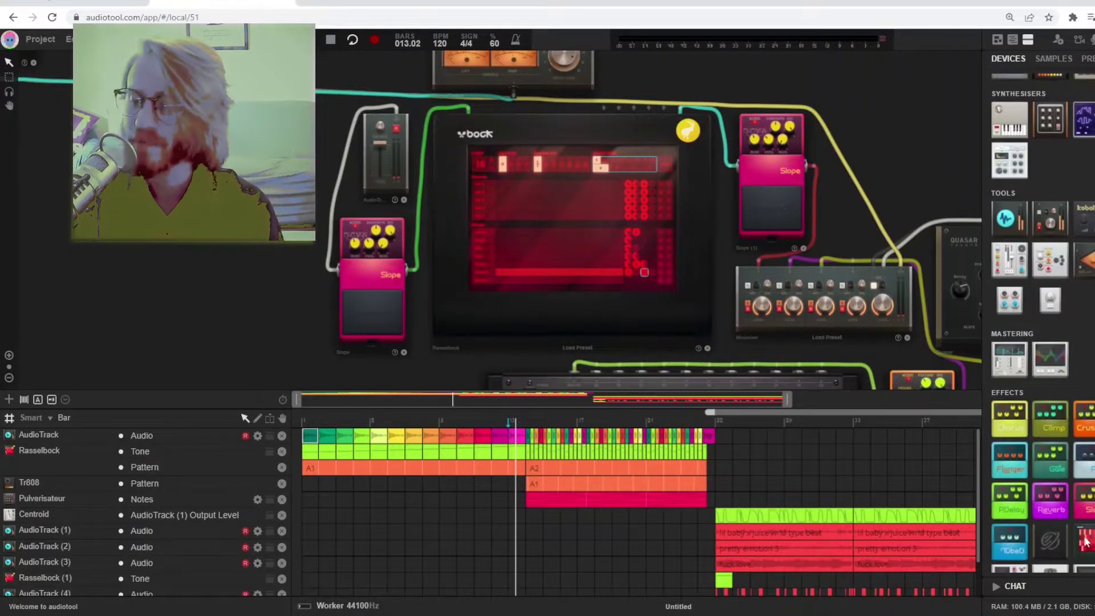
Step: Zoom in on the Rasselbock and raise its Tone knob to about 91 %
drag(1085, 542, 342, 244)
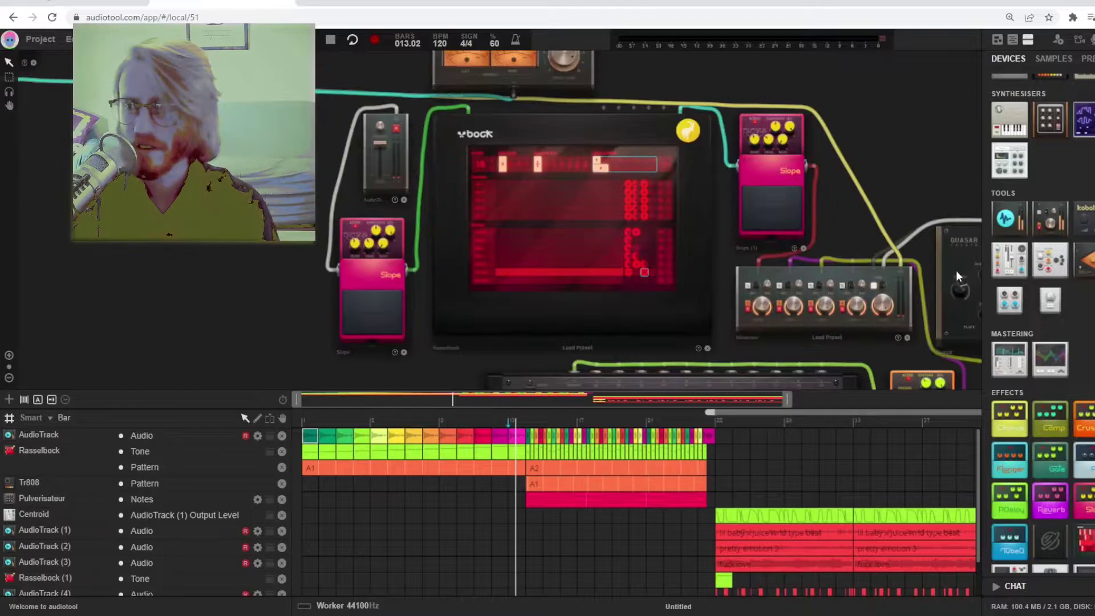
drag(1085, 542, 741, 137)
scroll(823, 230, up, 3)
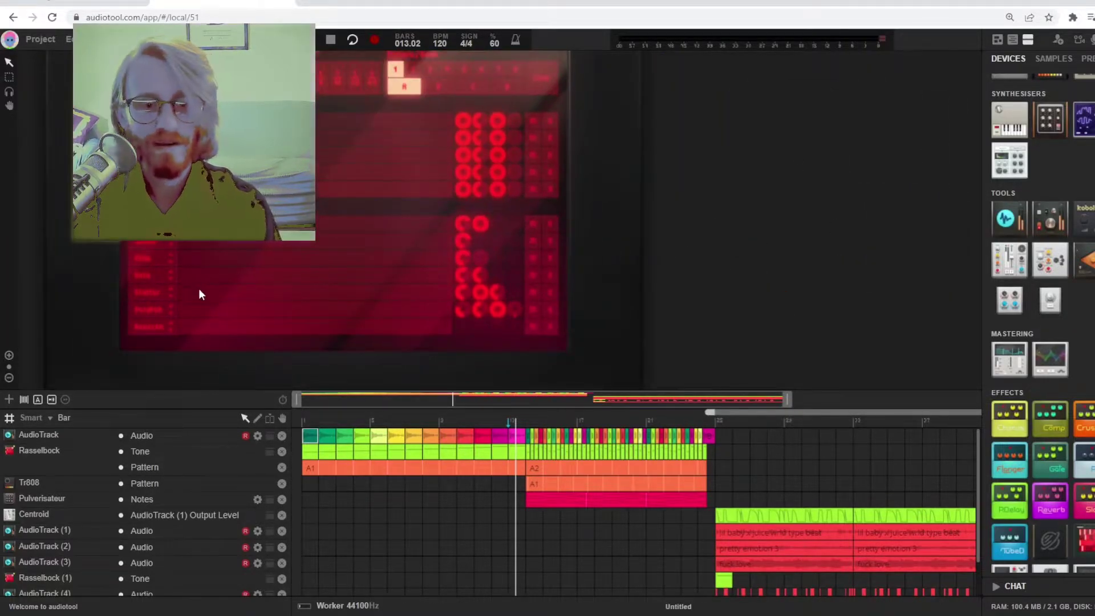
click(206, 313)
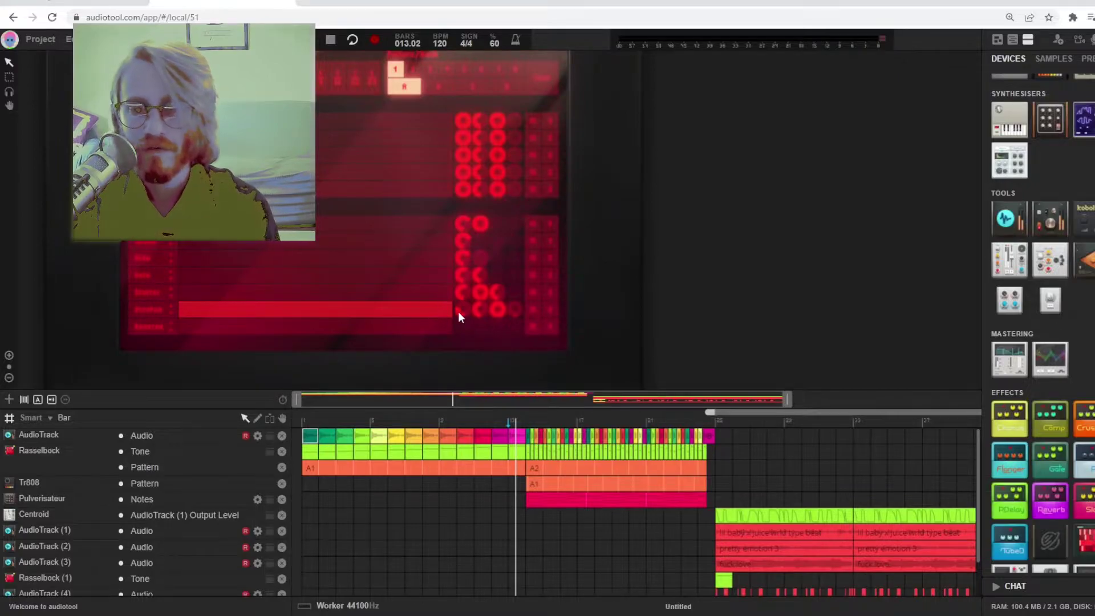
mouse_move(456, 312)
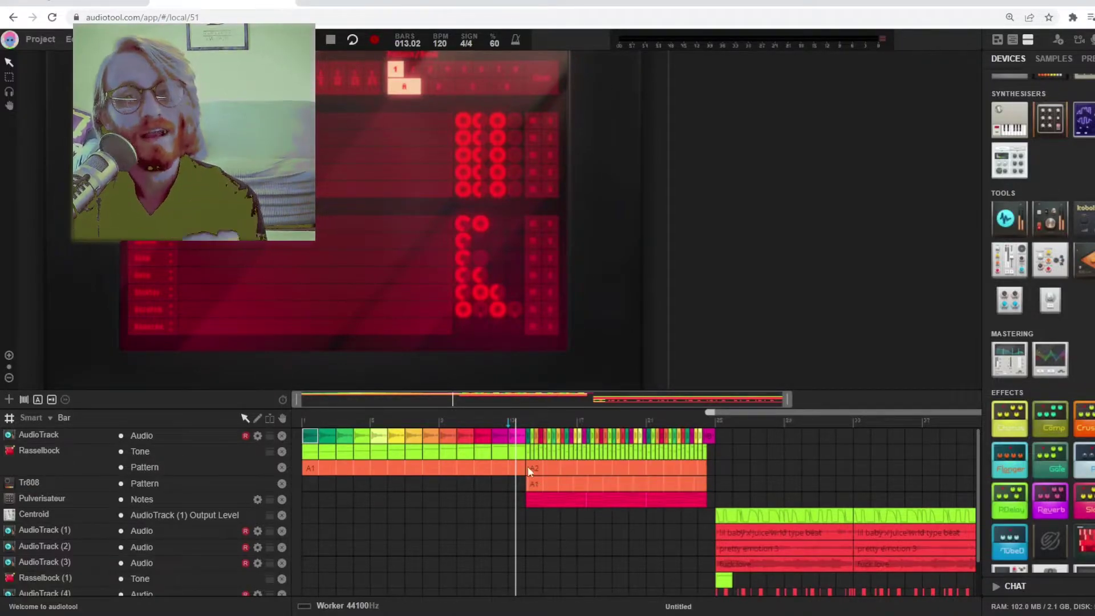
drag(497, 304, 529, 271)
Step: Create an automation track for the Rasselbock Tone parameter
right_click(501, 306)
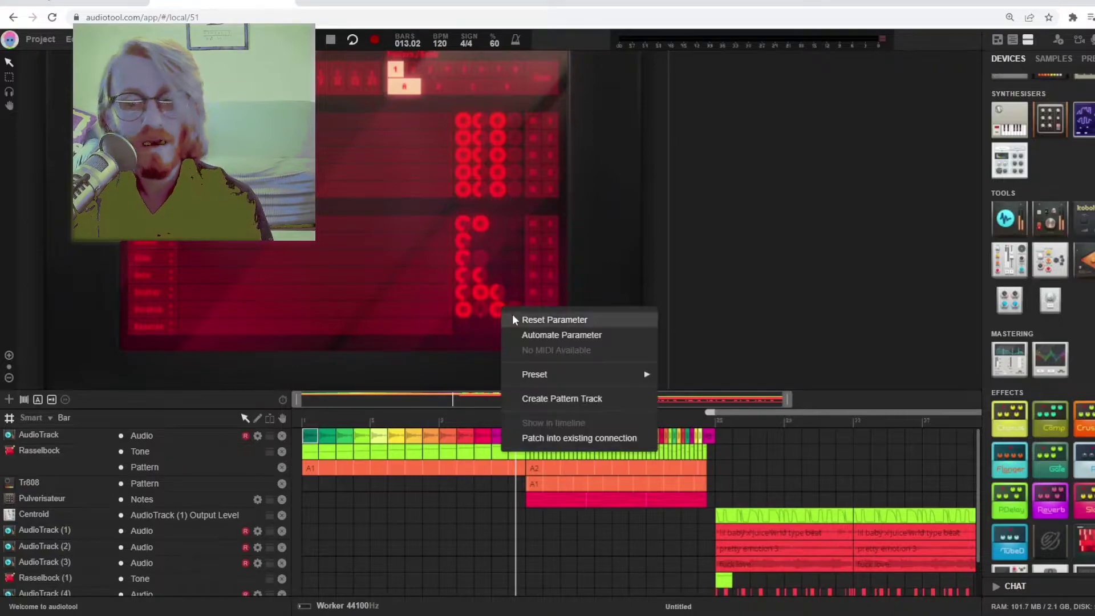
click(524, 335)
scroll(696, 341, down, 3)
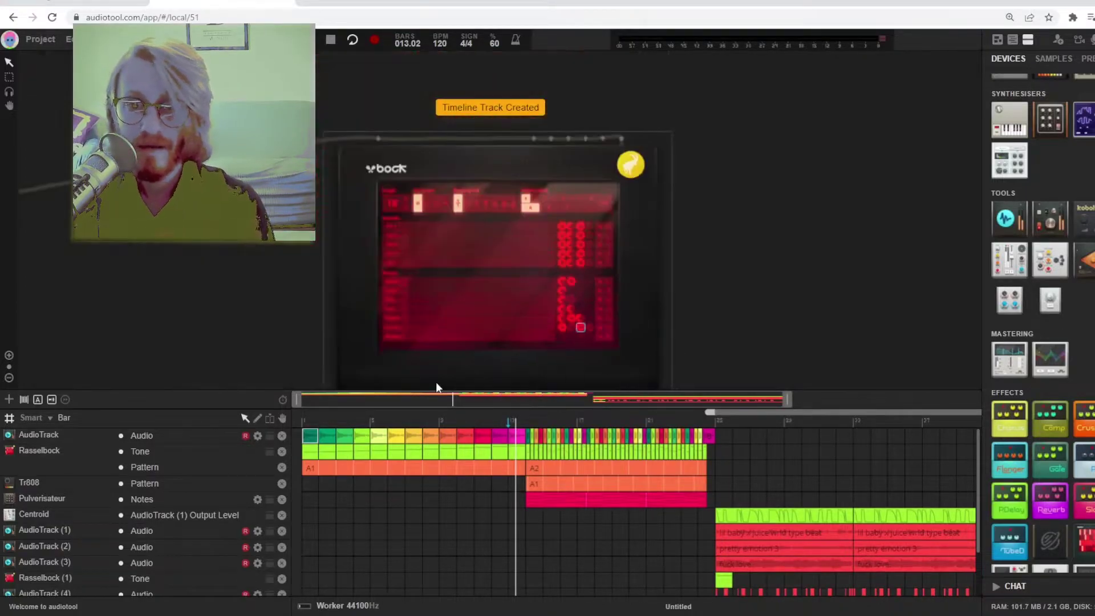
scroll(386, 158, down, 3)
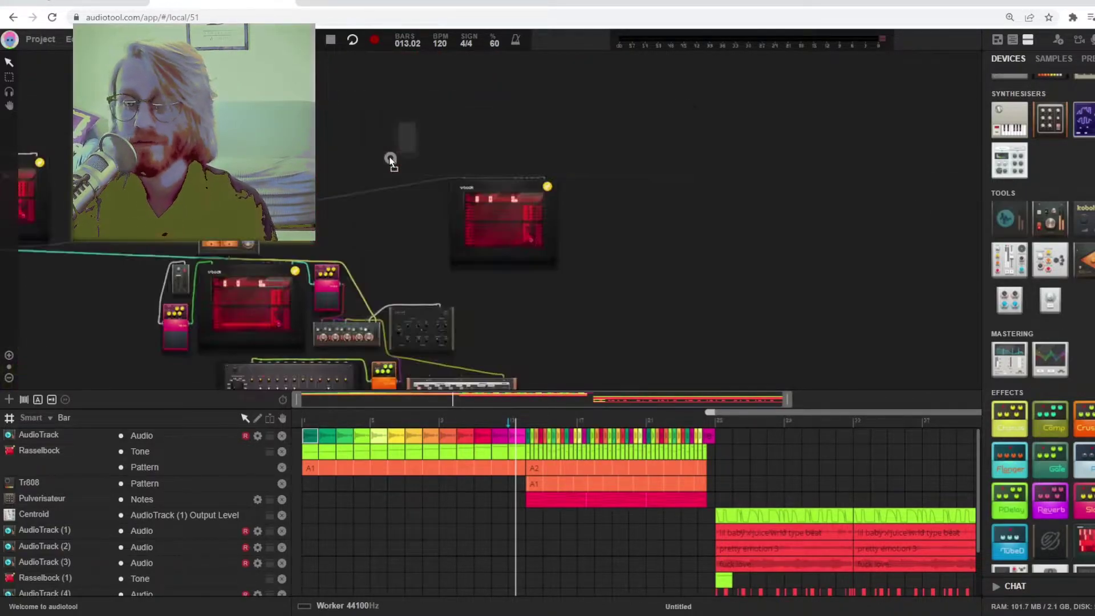
scroll(416, 196, up, 3)
Step: Open the full sample library and search it for 'killah'
click(1053, 58)
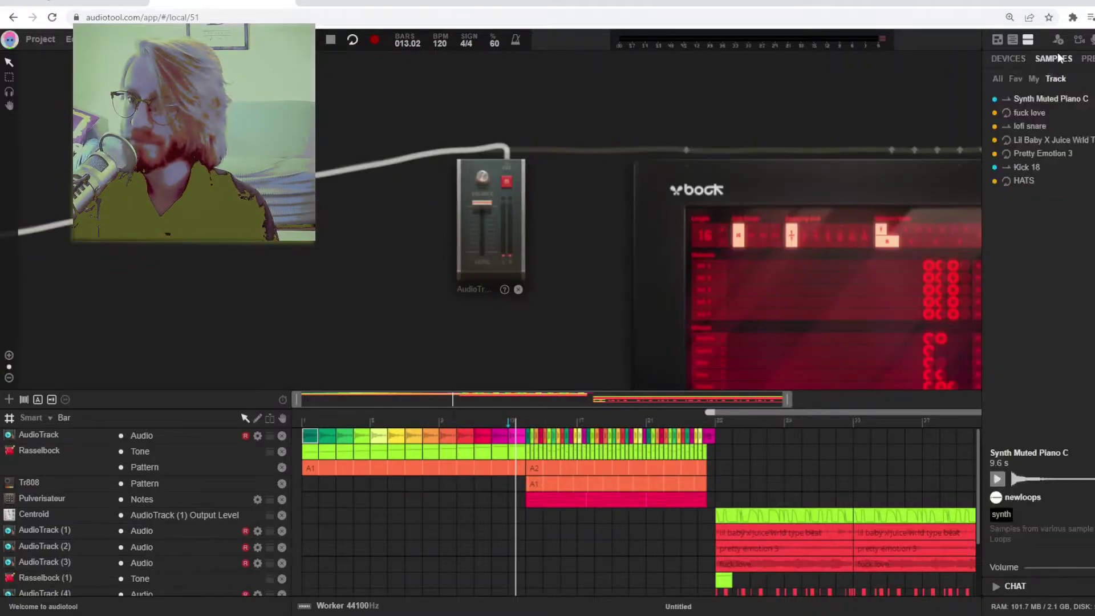
click(999, 79)
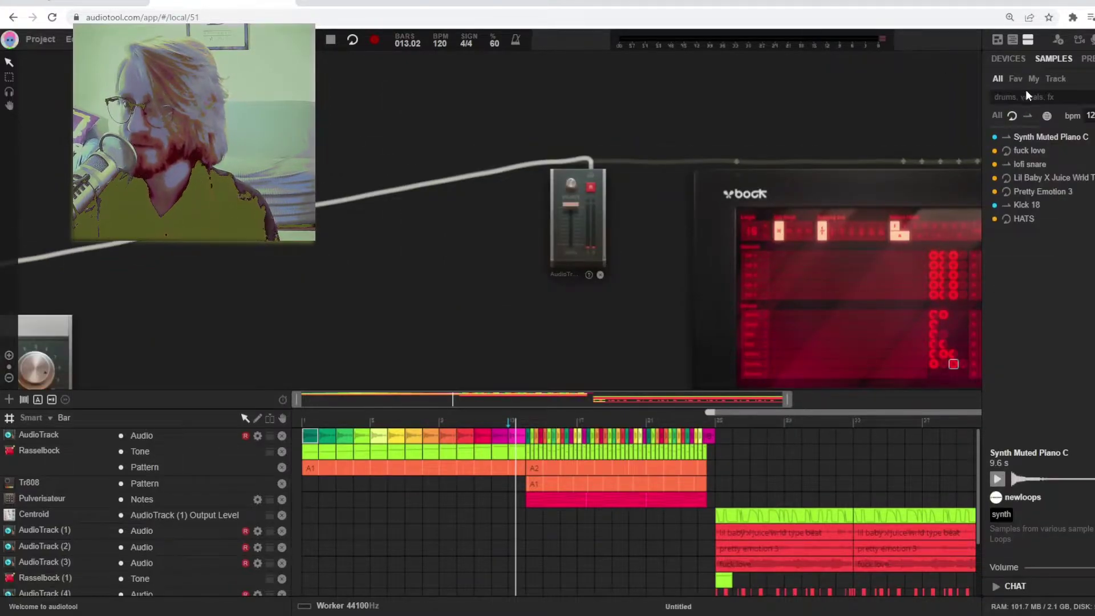
text(killah)
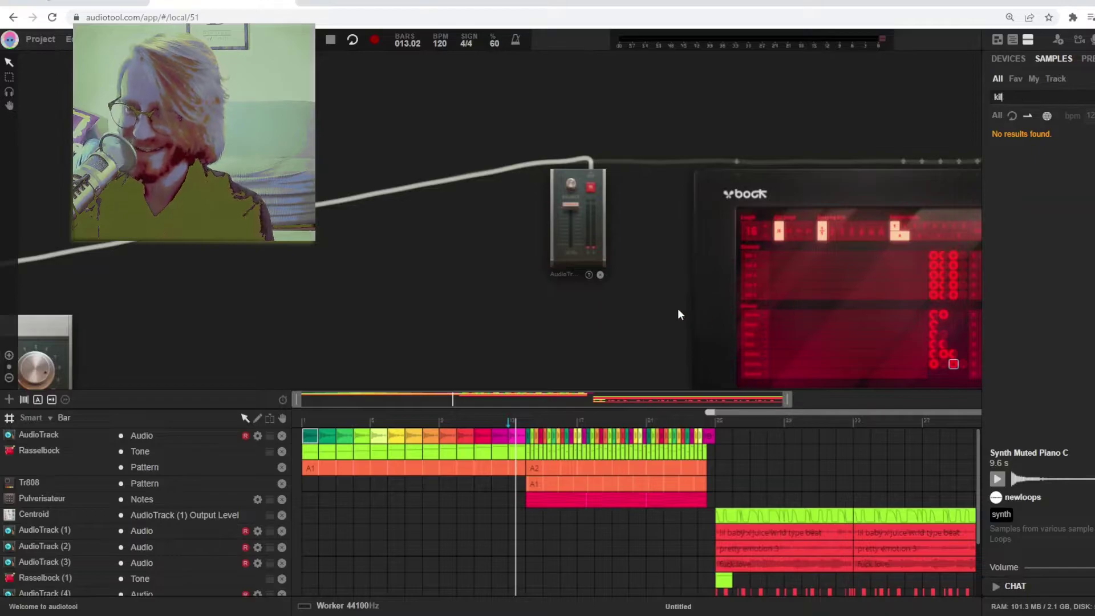
scroll(599, 274, right, 10)
scroll(599, 274, down, 5)
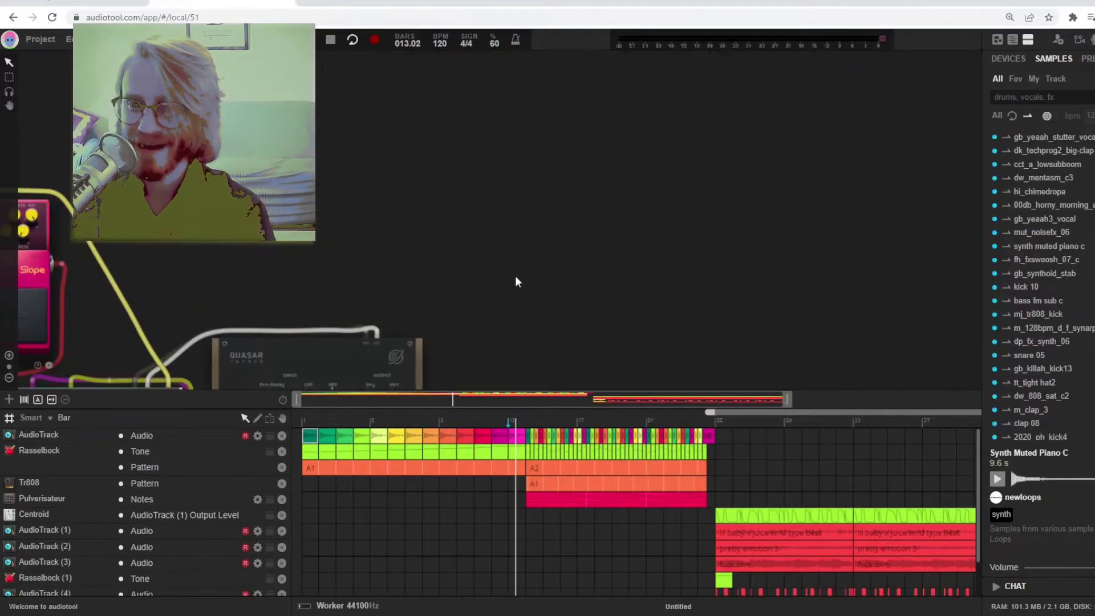
Step: Send the playhead back to bar 1 and let the song play on to bar 9
scroll(431, 359, left, 10)
scroll(431, 358, up, 3)
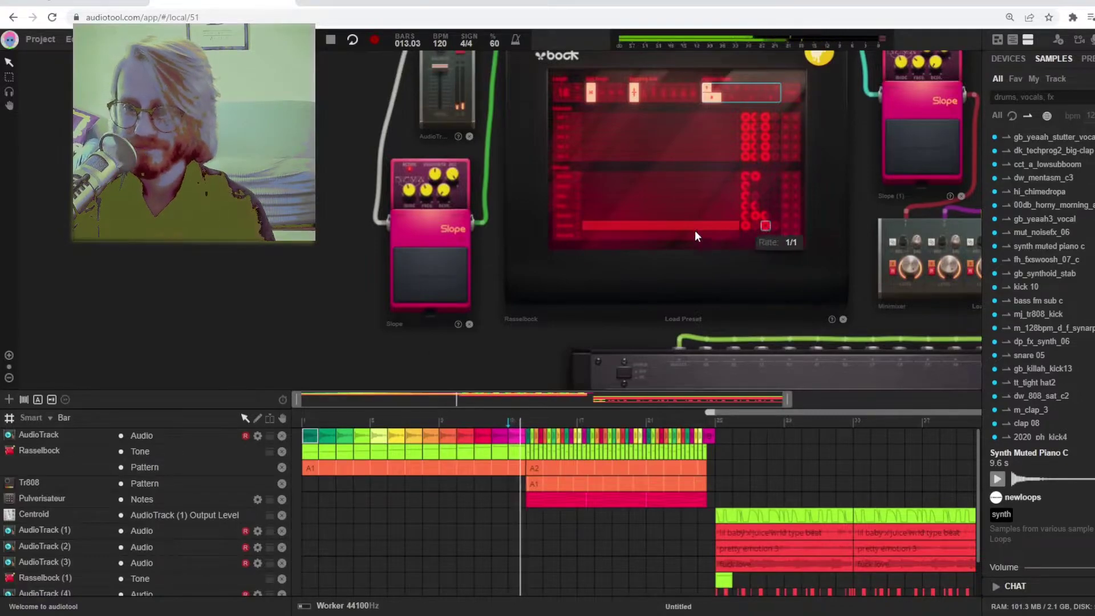
click(332, 39)
mouse_move(764, 227)
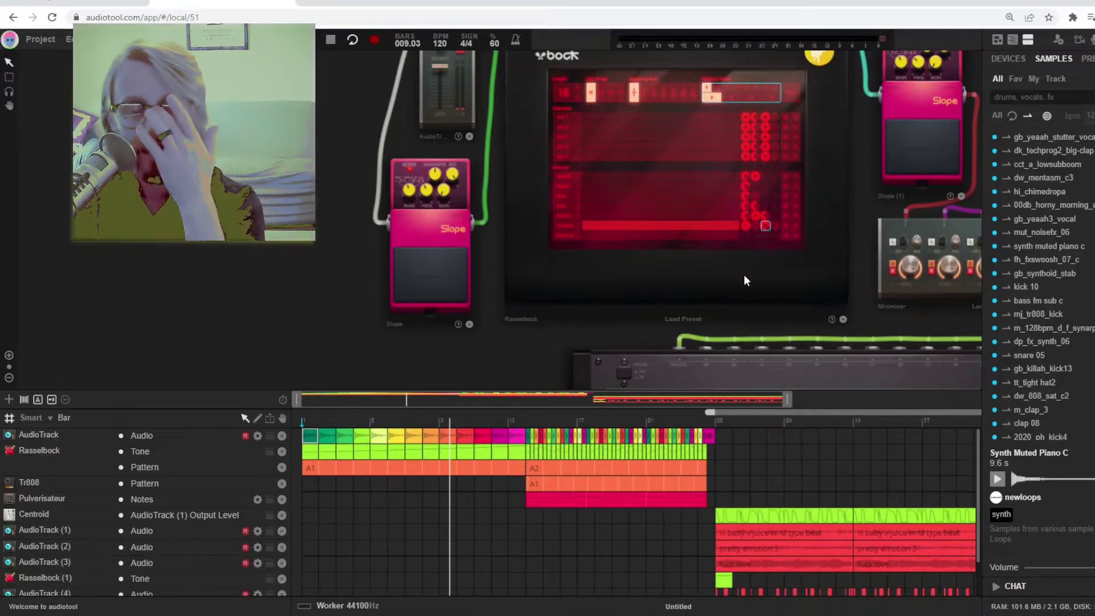
drag(439, 409, 500, 424)
double_click(479, 457)
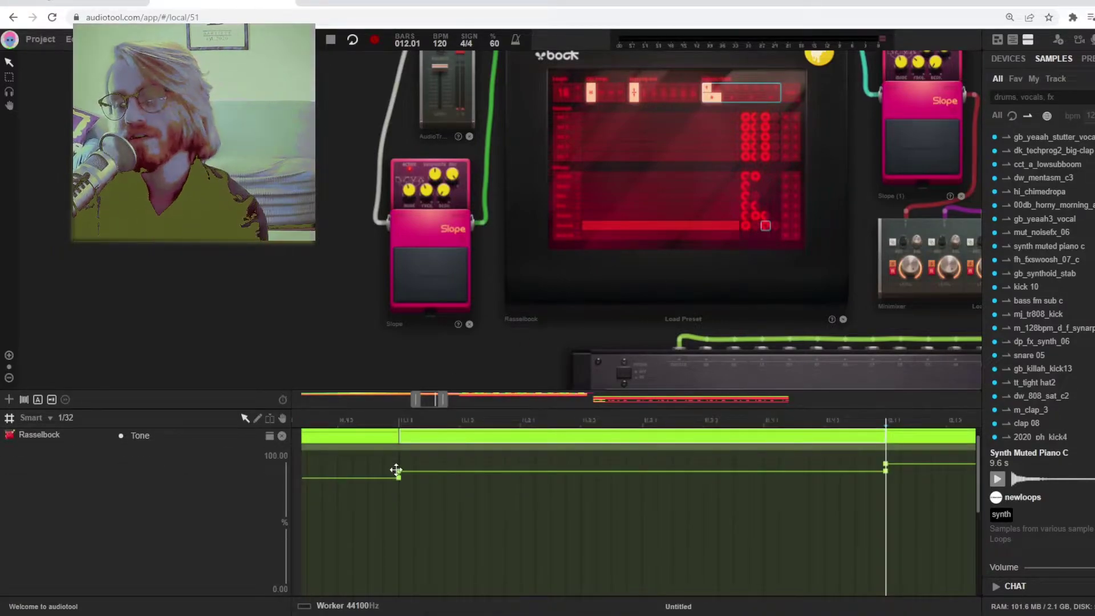
drag(396, 469, 443, 440)
double_click(442, 439)
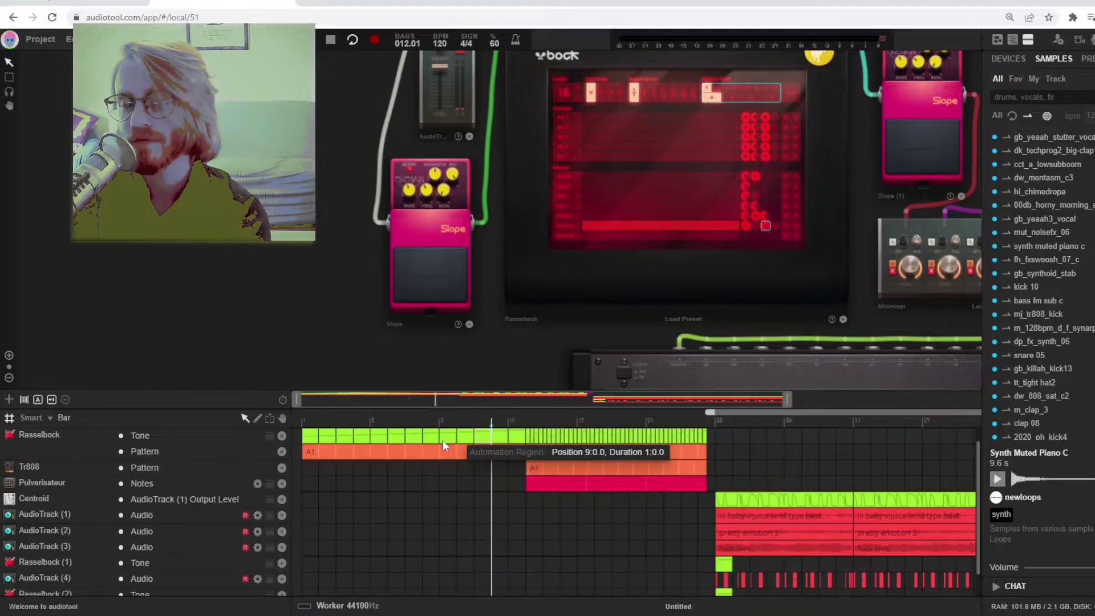
key(ctrl+z)
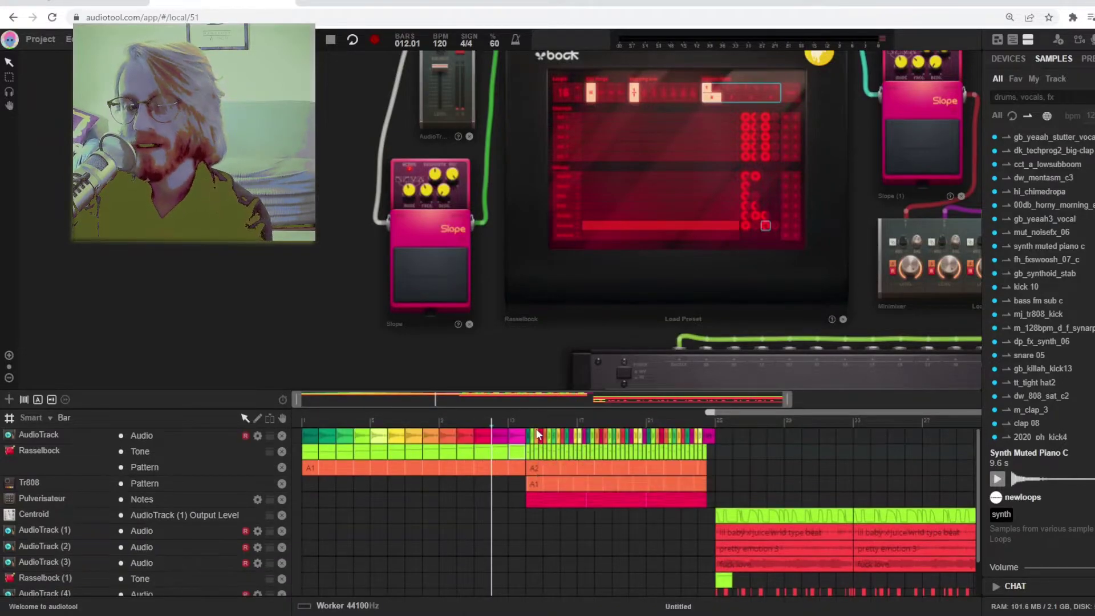
click(508, 423)
key(space)
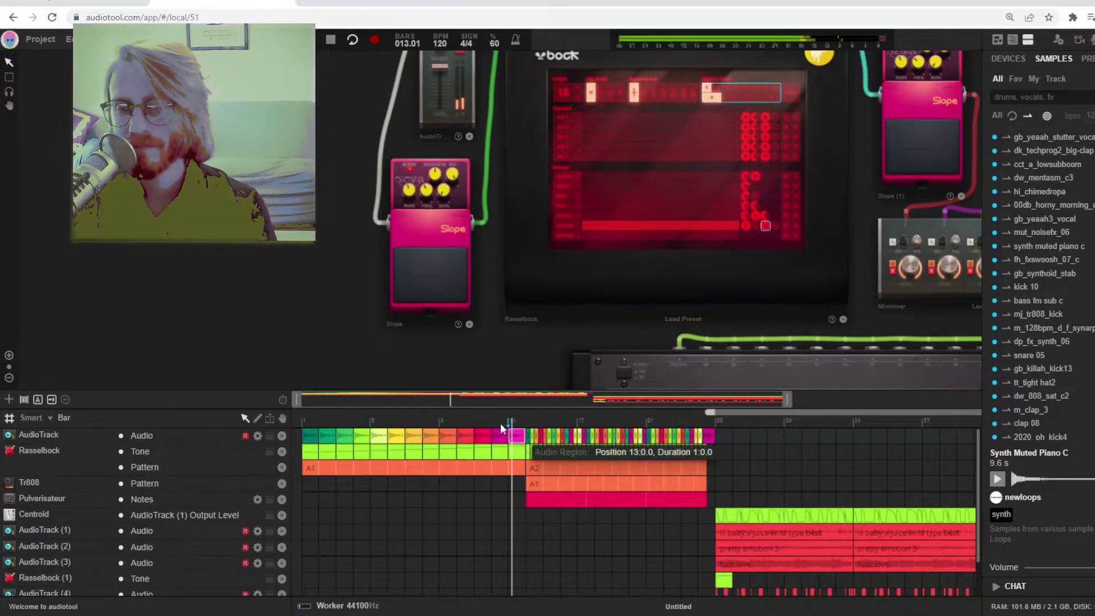
click(492, 423)
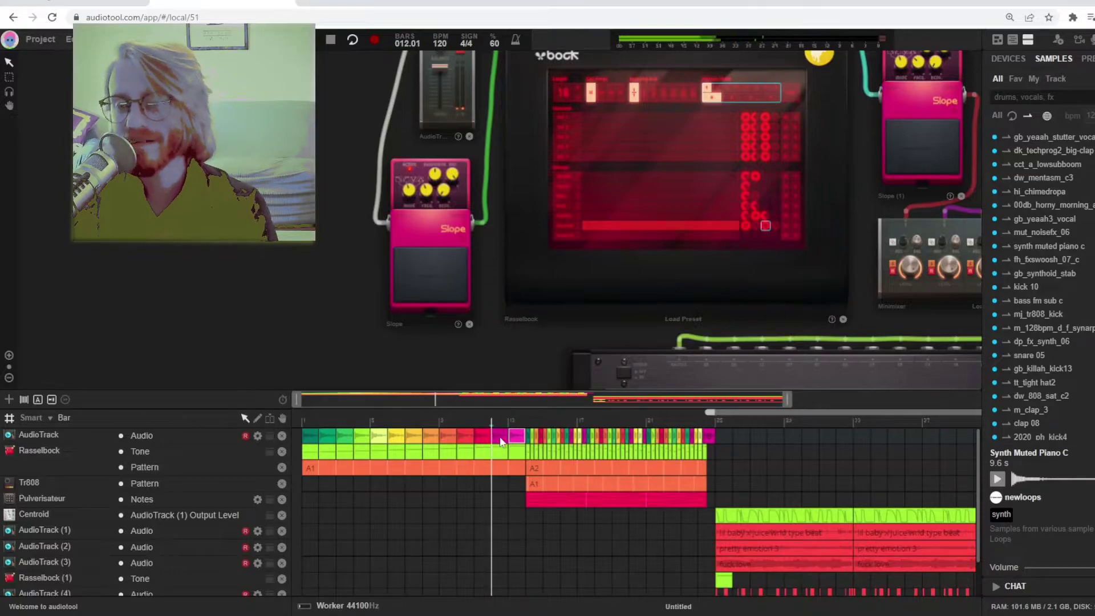
click(475, 422)
click(455, 424)
click(440, 424)
drag(424, 426, 301, 424)
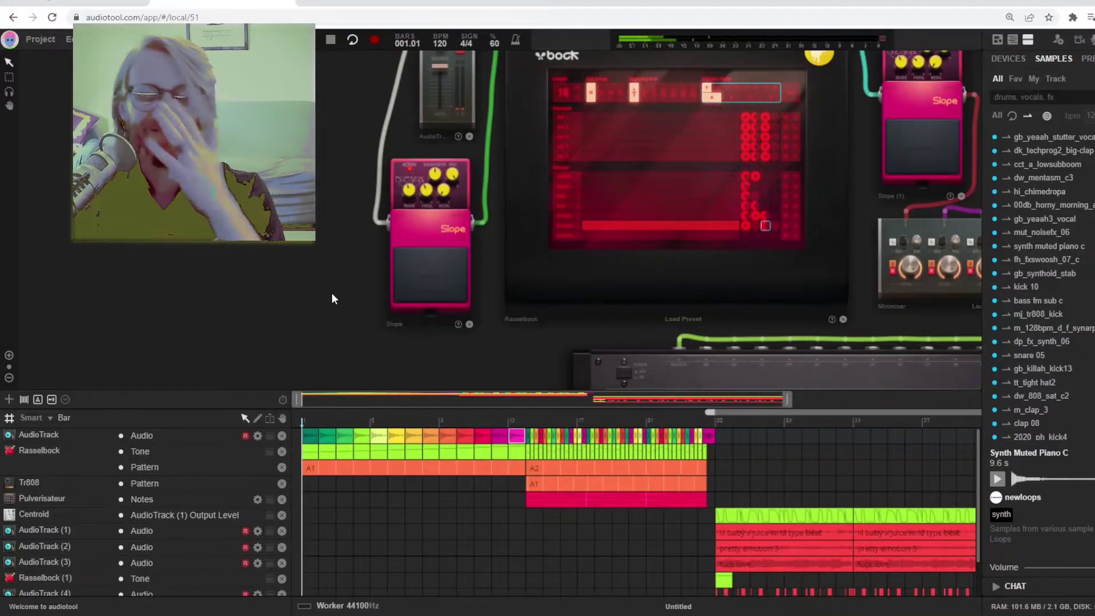
Step: Look over the devices and play the song from bar 14
scroll(334, 298, down, 3)
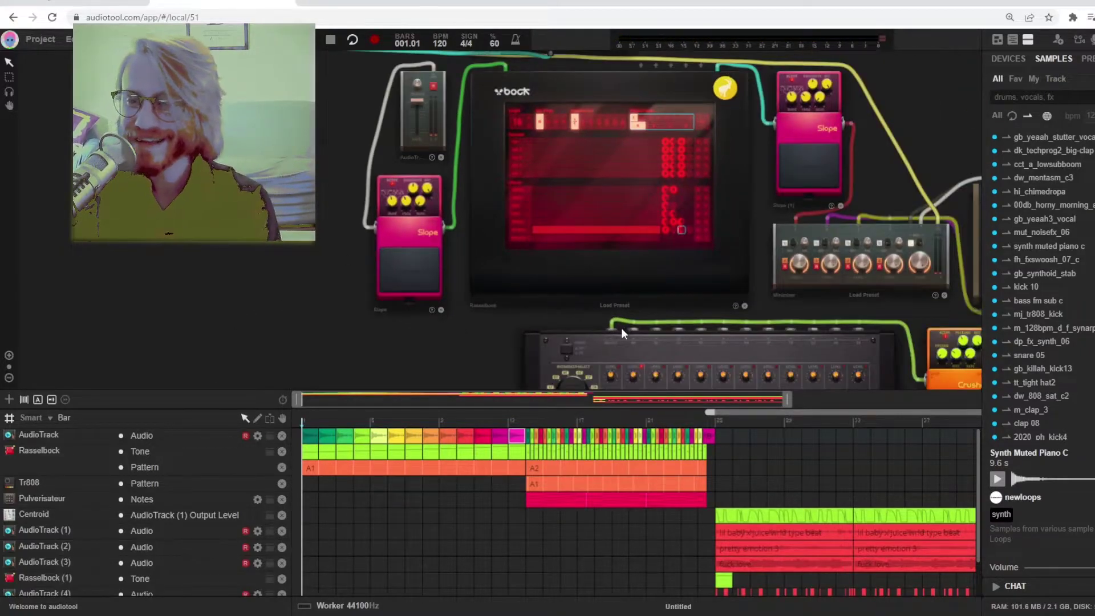
drag(287, 271, 262, 257)
click(525, 422)
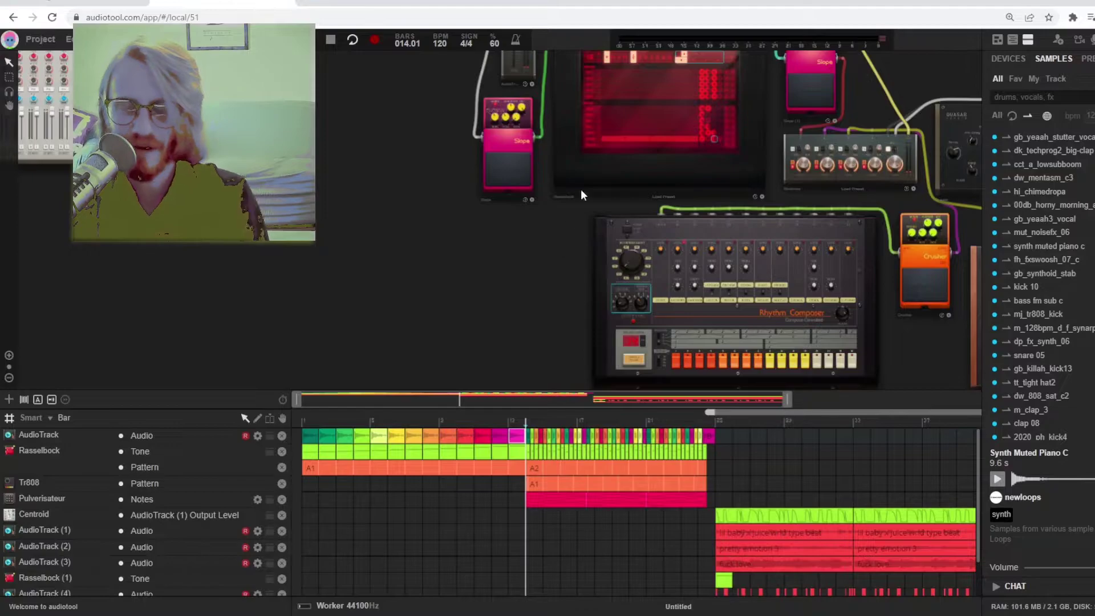
key(space)
Step: Stop playback, move the playhead to bar 25 and bring the Centroid mixer into view
drag(459, 187, 608, 331)
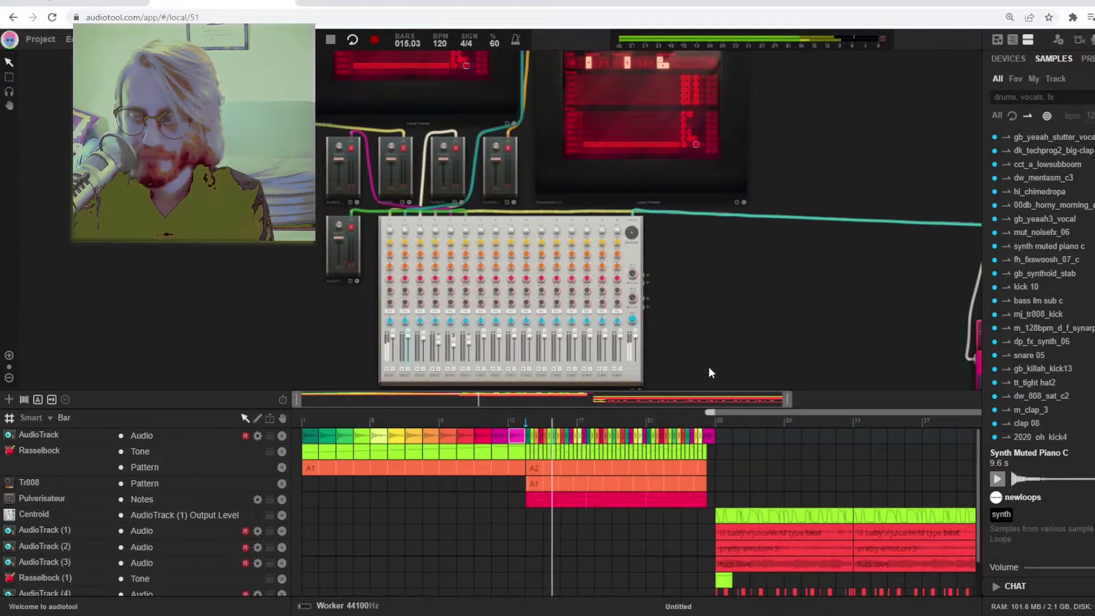
scroll(272, 276, up, 4)
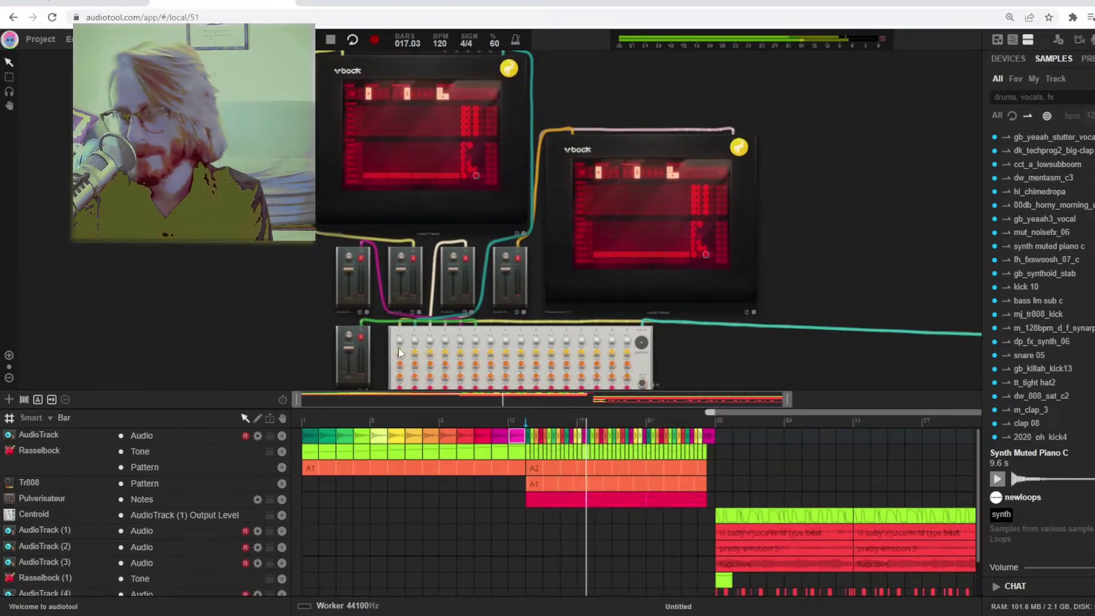
key(space)
click(717, 421)
scroll(292, 245, up, 3)
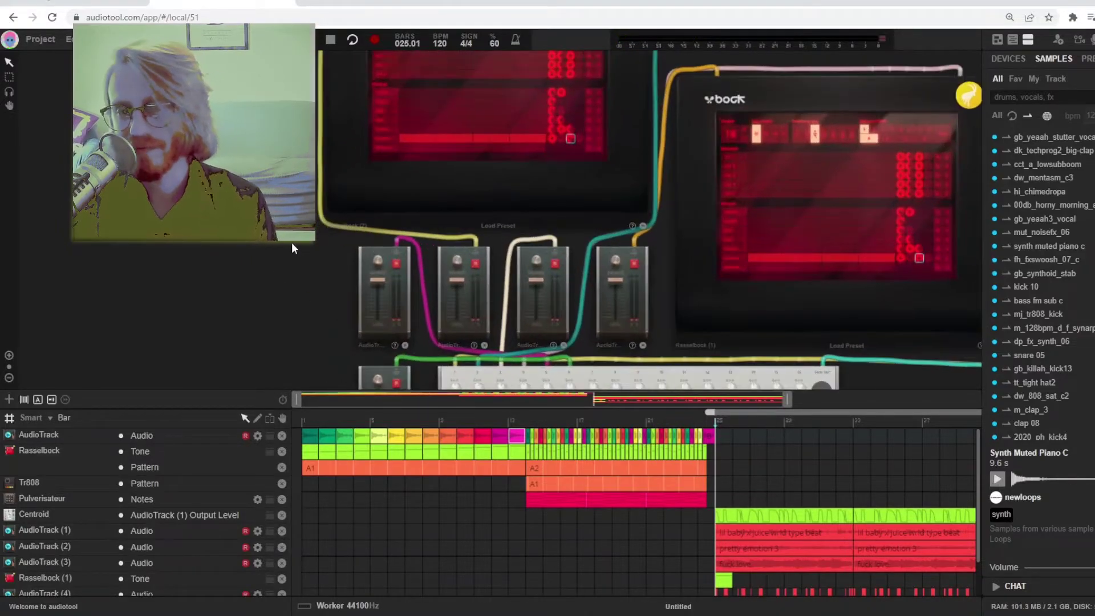
drag(292, 275, 330, 152)
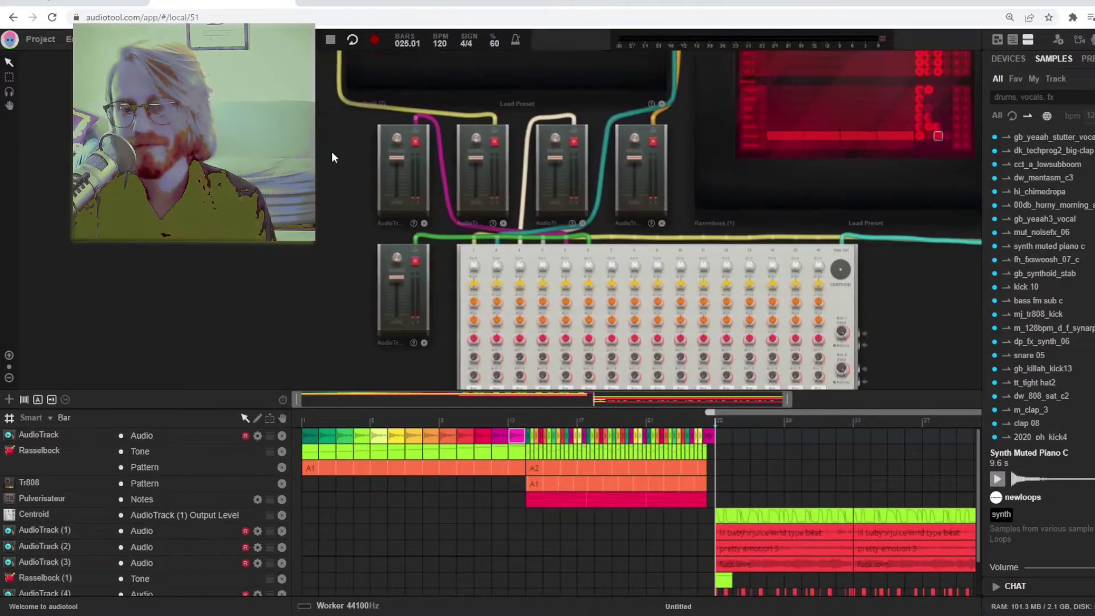
Step: List only this project's samples, check the fuck love and Lil Baby X Juice Wrld loops, then go timeline-only
click(1052, 80)
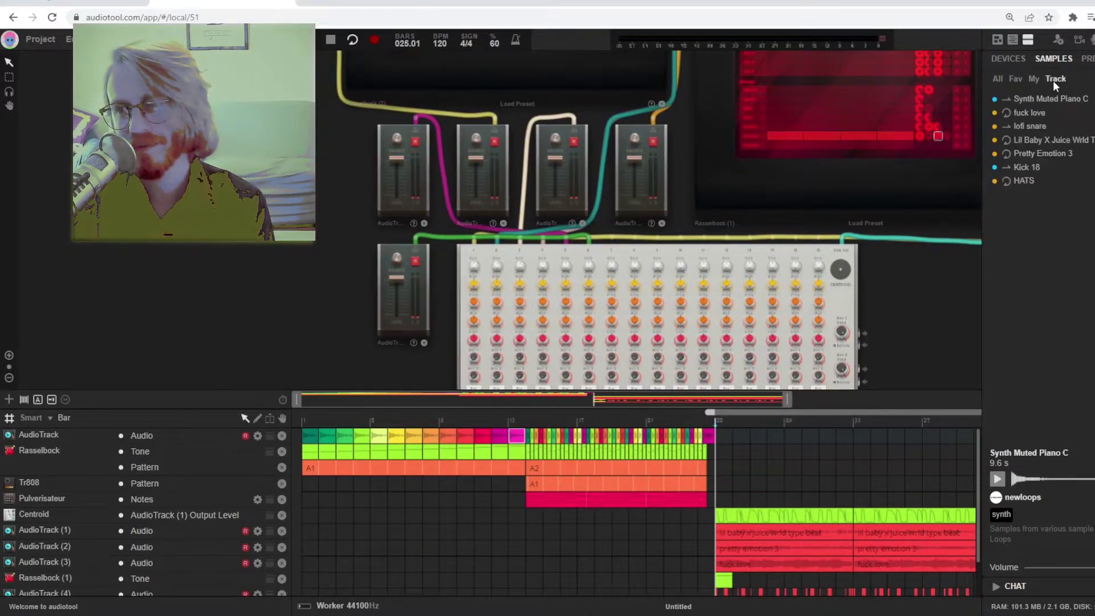
click(1010, 114)
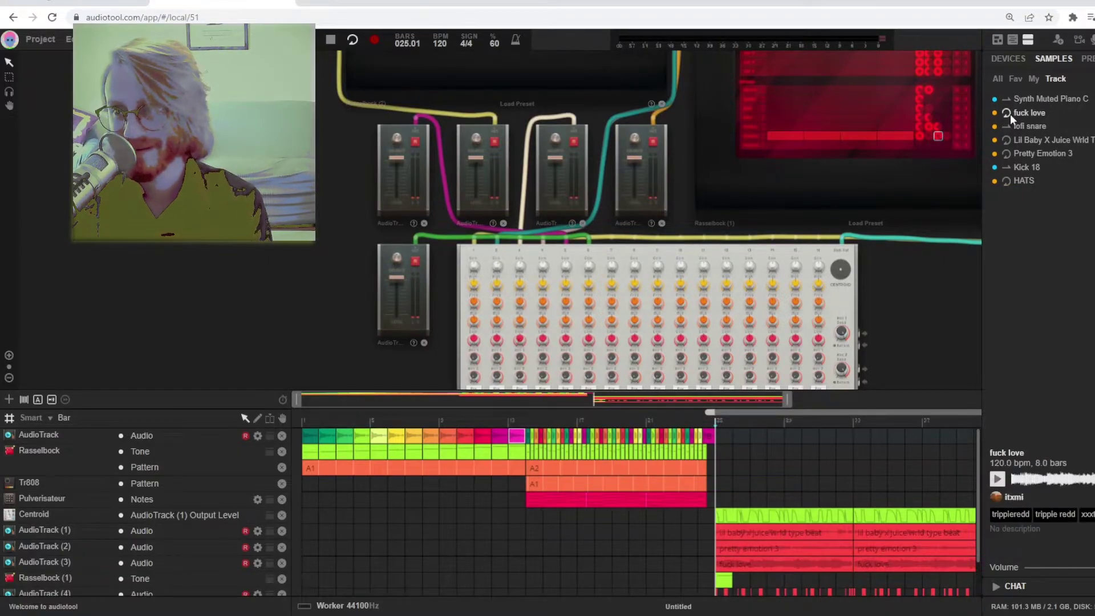
click(1009, 139)
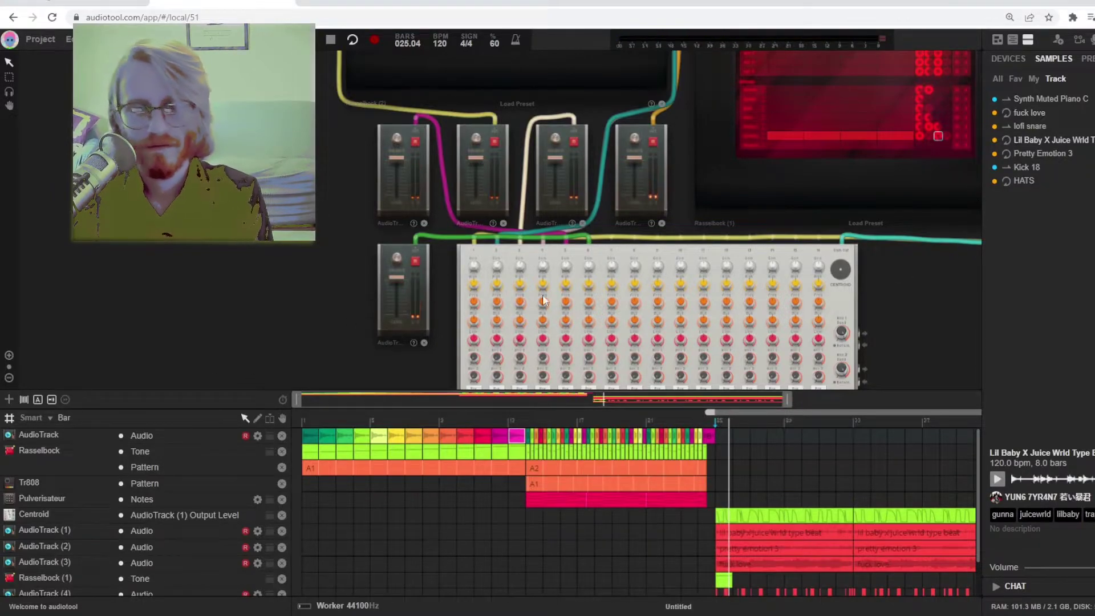
click(1012, 40)
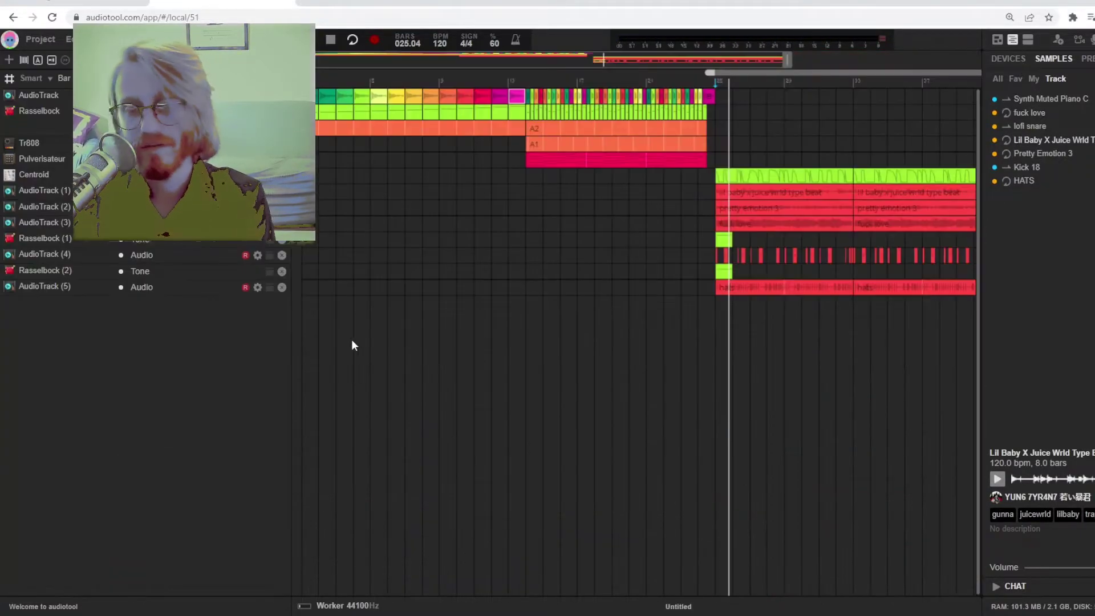
Step: Check the Pretty Emotion 3 and fuck love loop details, then mute Rasselbock (2) tone, AudioTrack (5) and AudioTrack (4)
click(1006, 158)
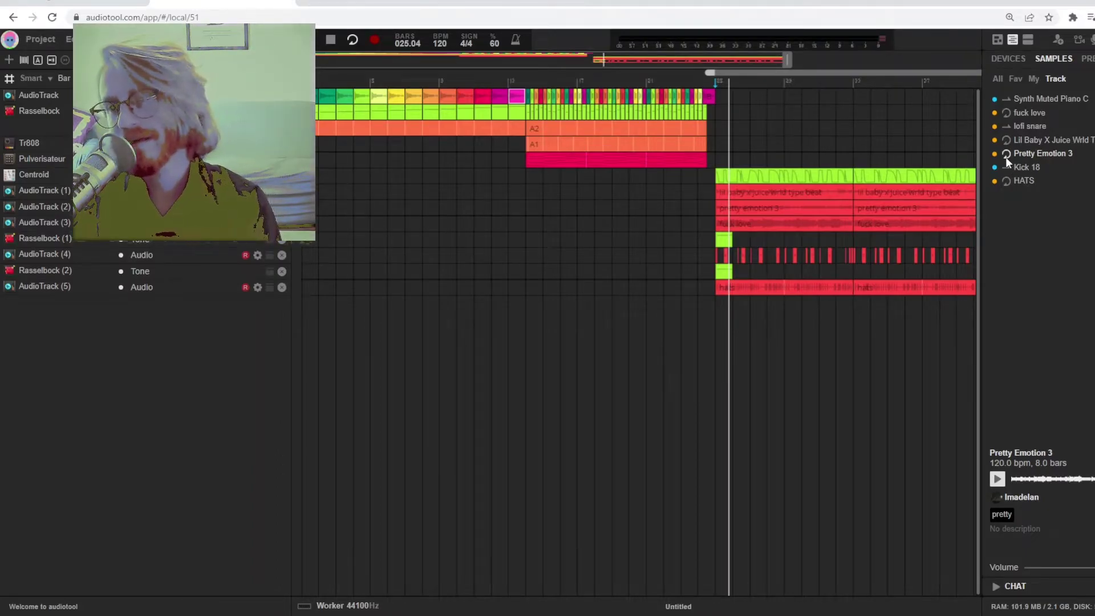
click(1006, 112)
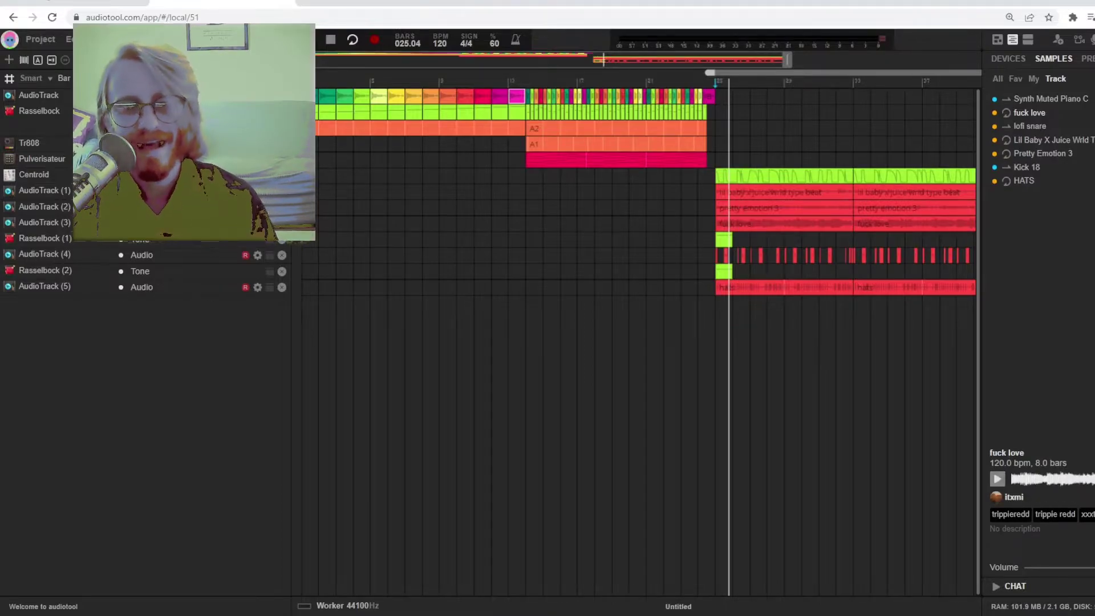
click(119, 273)
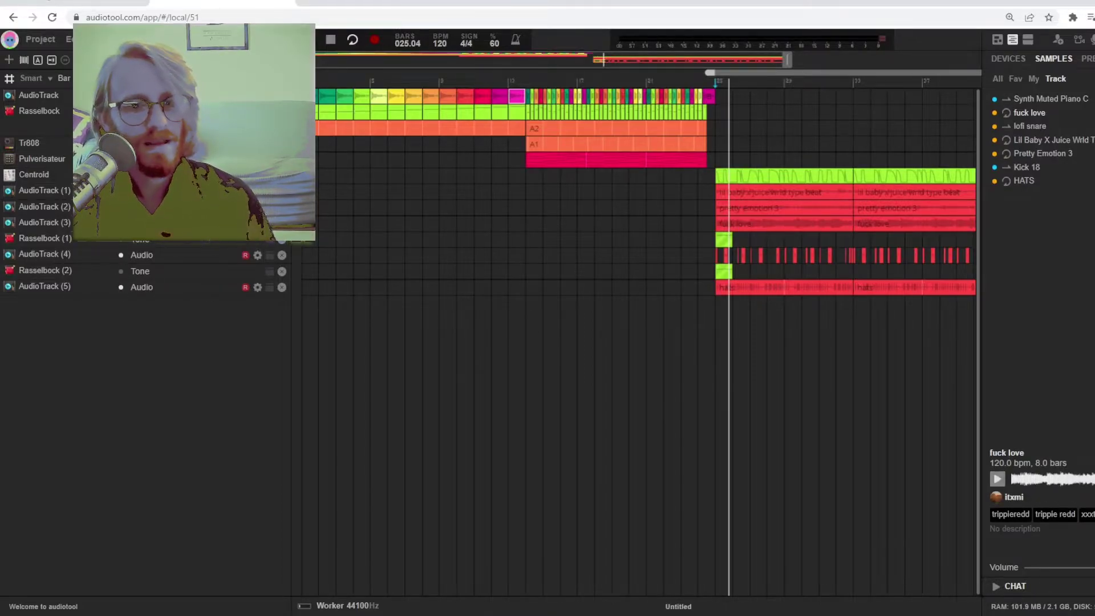
click(121, 288)
click(122, 255)
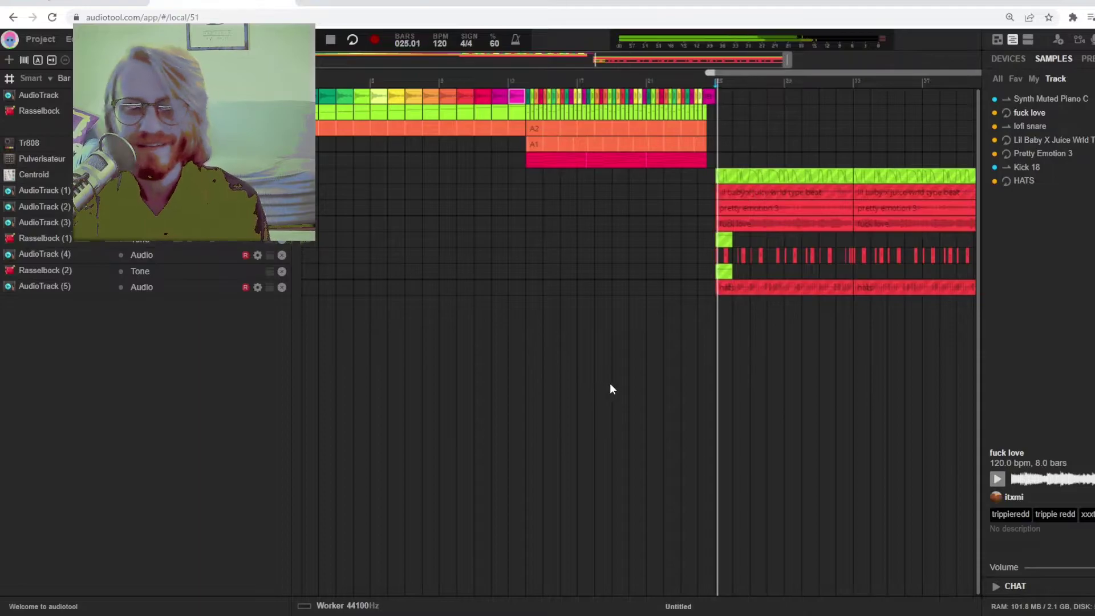
Step: Play the arrangement from bar 25 and select the fuck love and Pretty Emotion 3 regions
key(space)
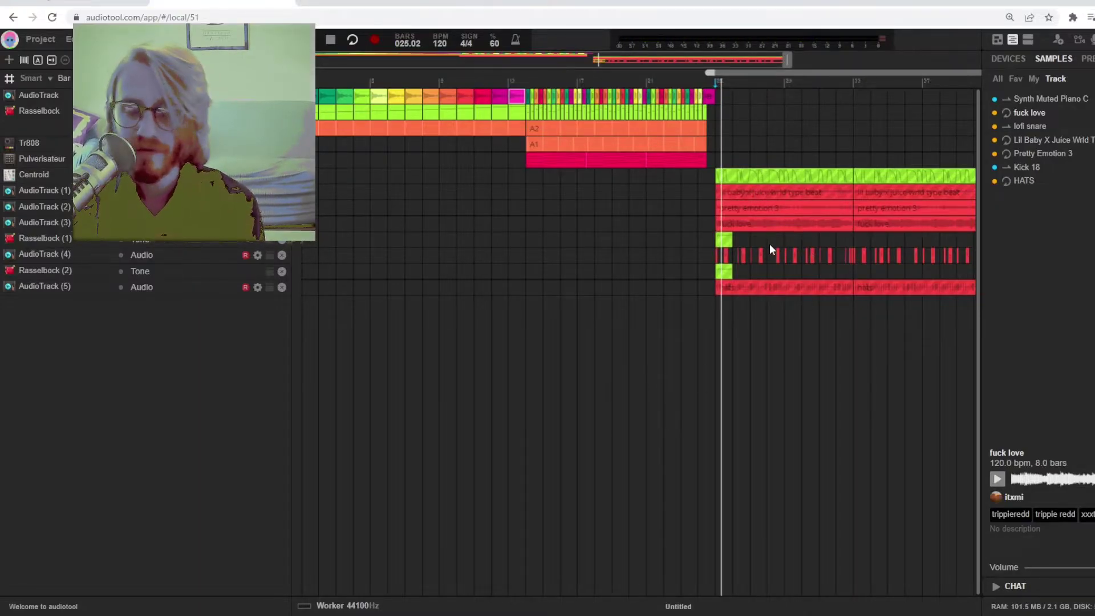
click(757, 228)
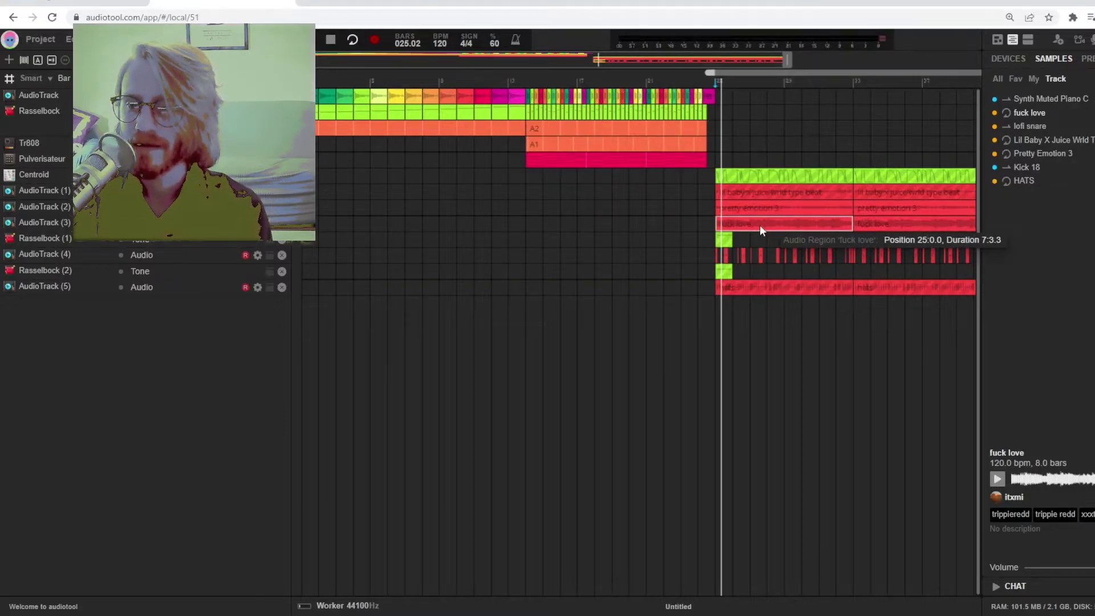
click(763, 207)
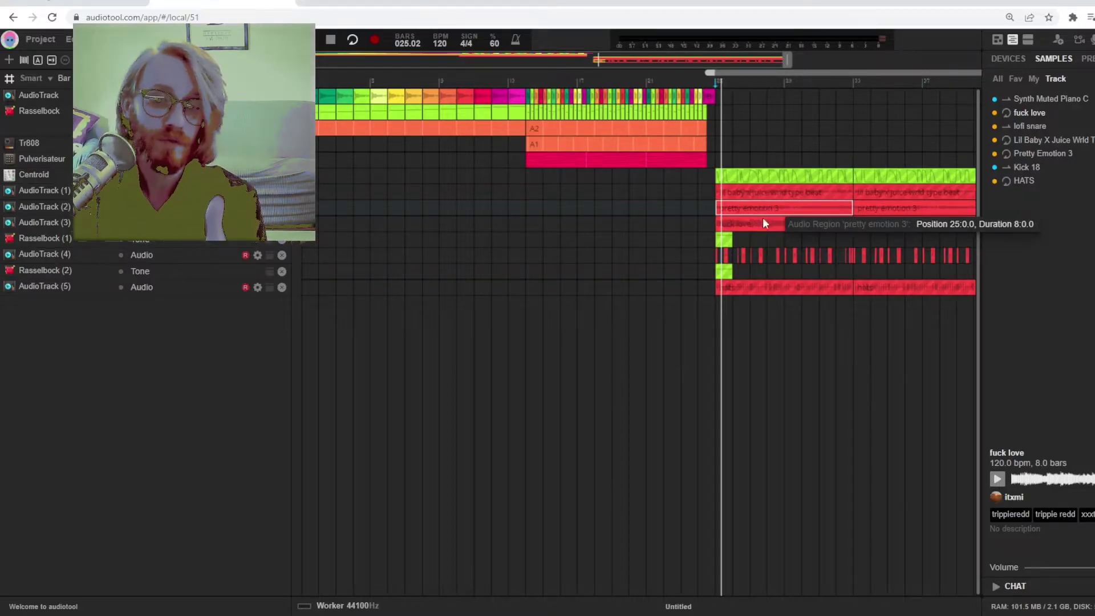
click(1026, 40)
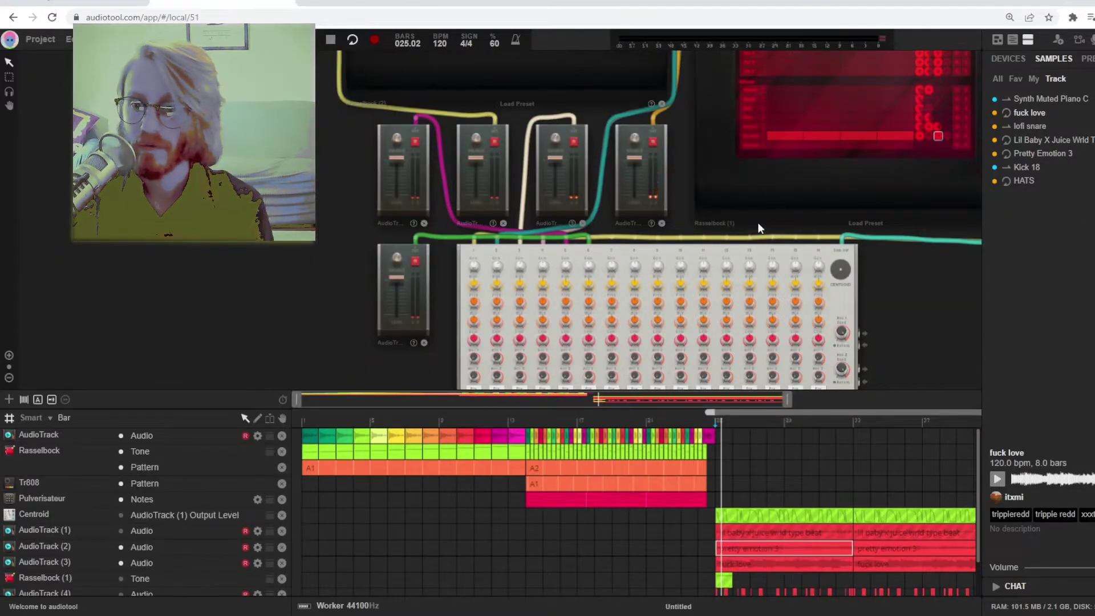
scroll(752, 225, down, 10)
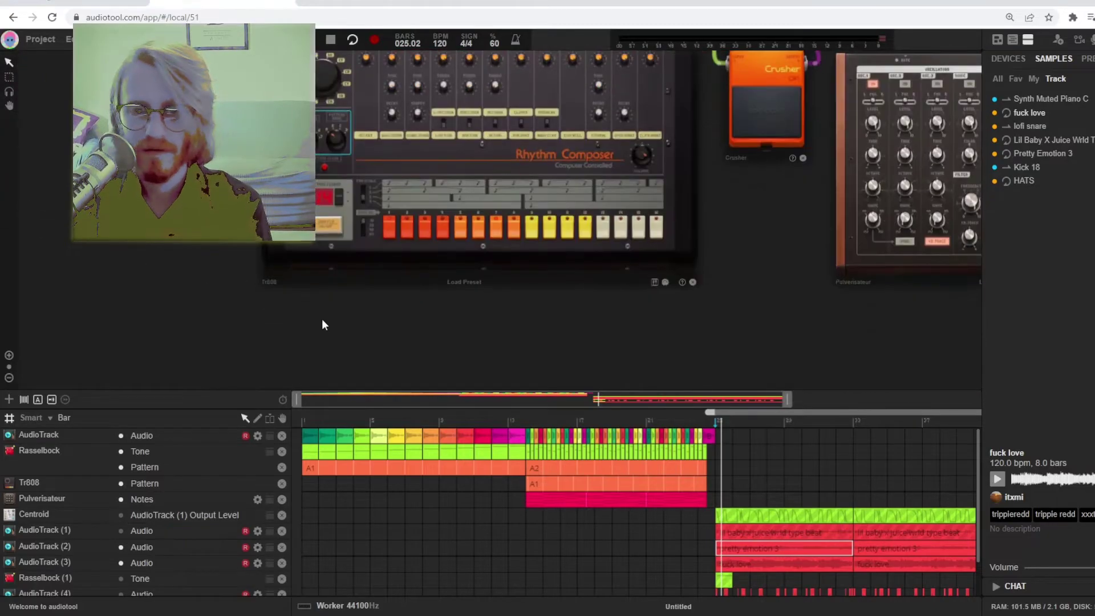
click(654, 281)
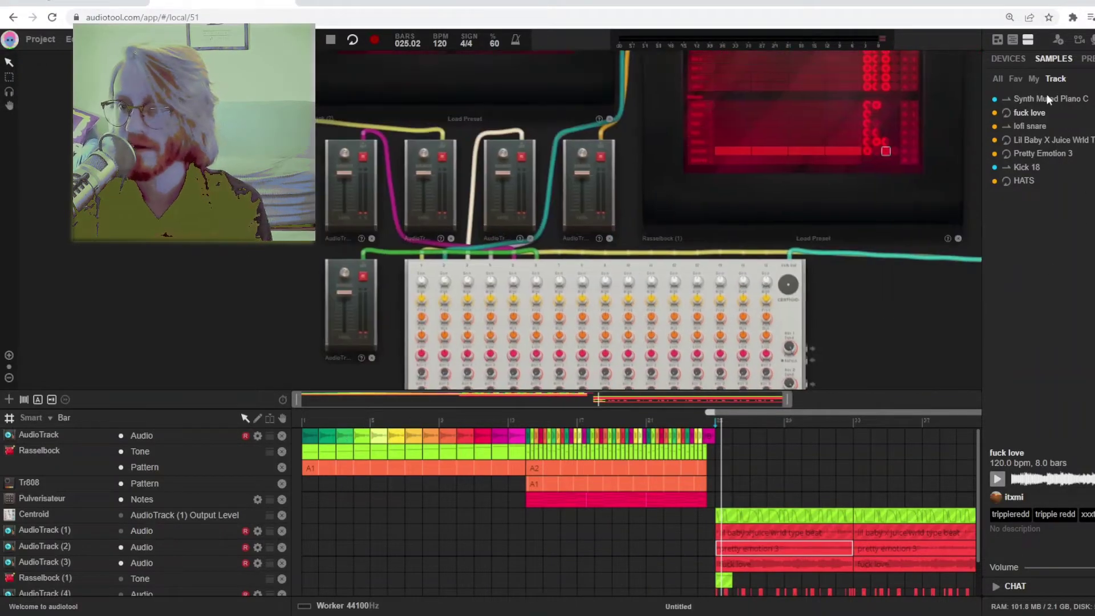
click(1012, 40)
click(503, 114)
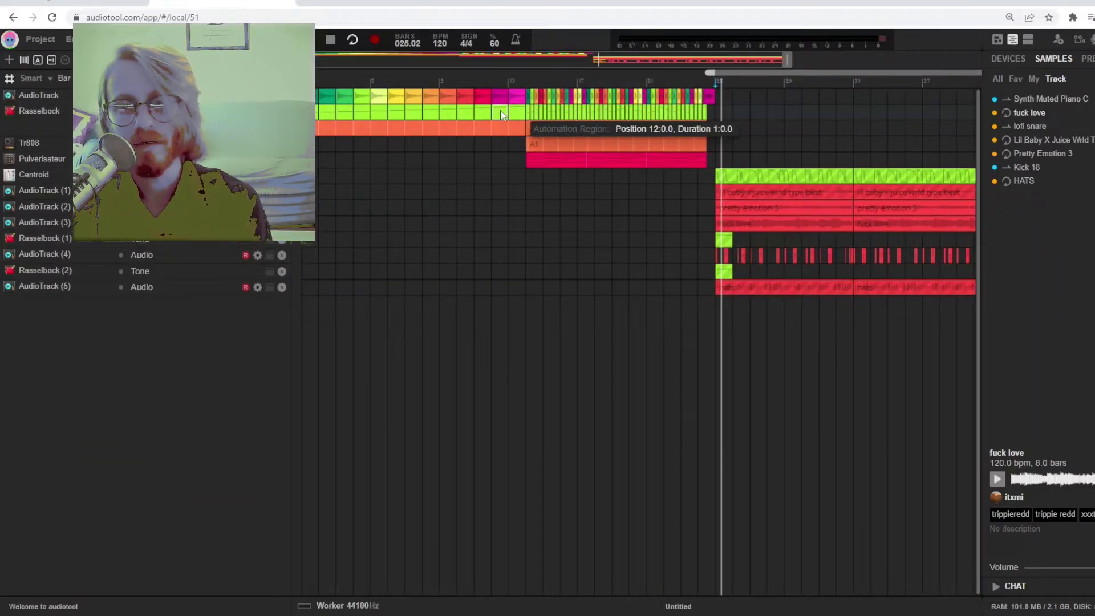
Step: Move the Rasselbock tone automation block from bar 12 to bar 11 and check its curve
drag(502, 114, 477, 116)
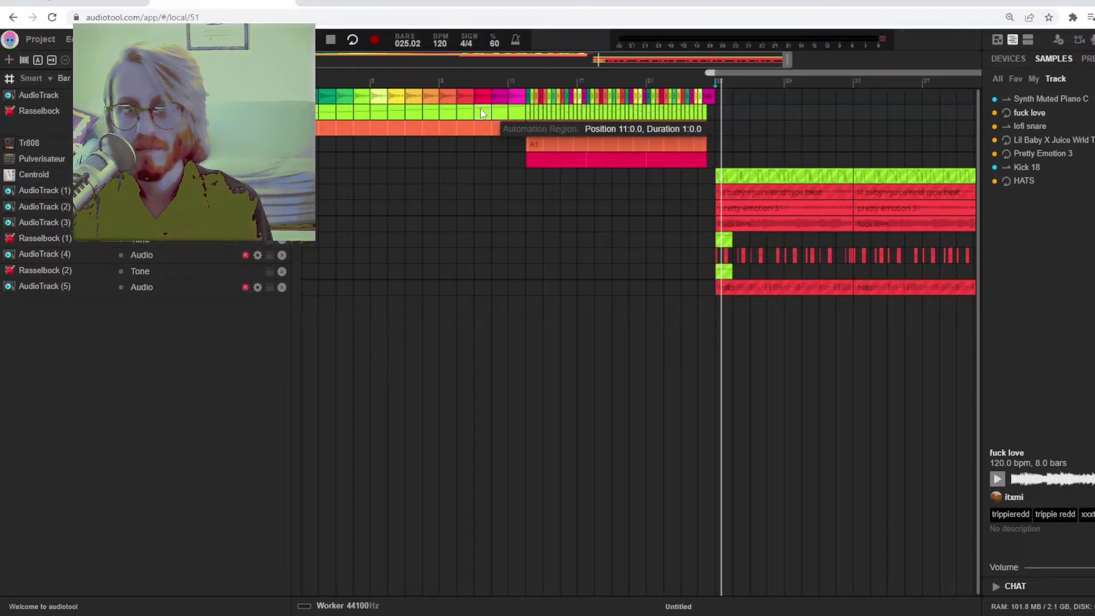
double_click(482, 112)
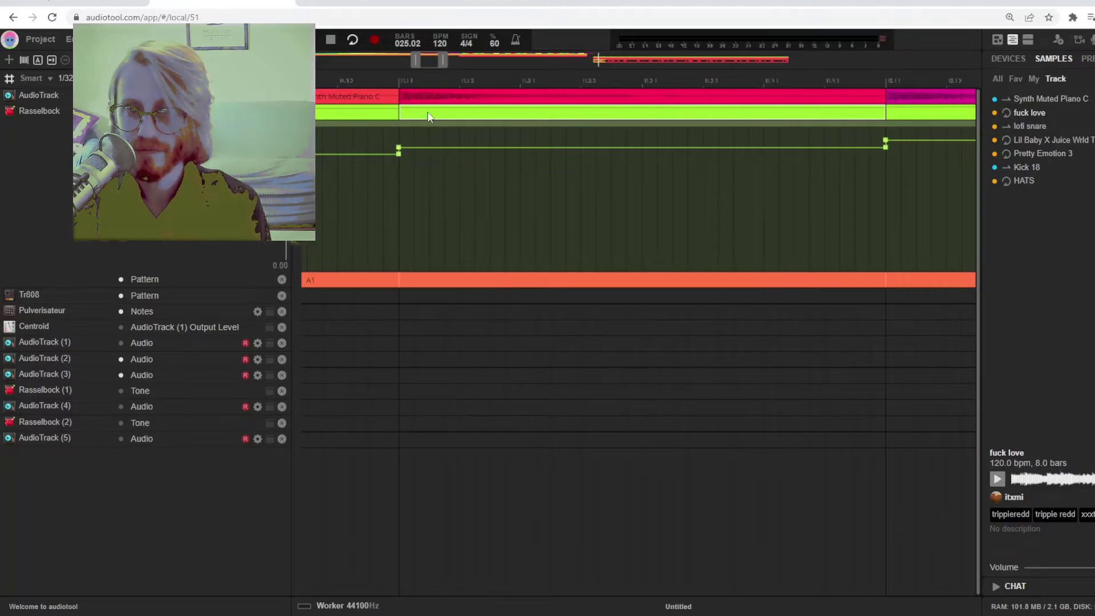
double_click(424, 280)
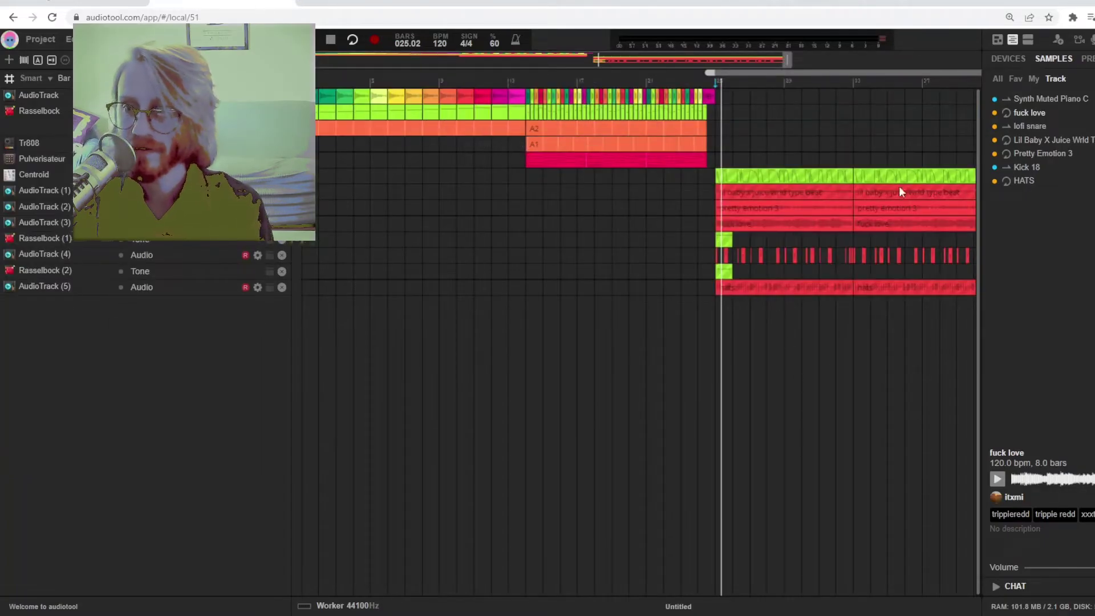
Step: Add a point to the Rasselbock (1) tone curve at bar 25, then zoom the timeline out
double_click(723, 240)
click(399, 275)
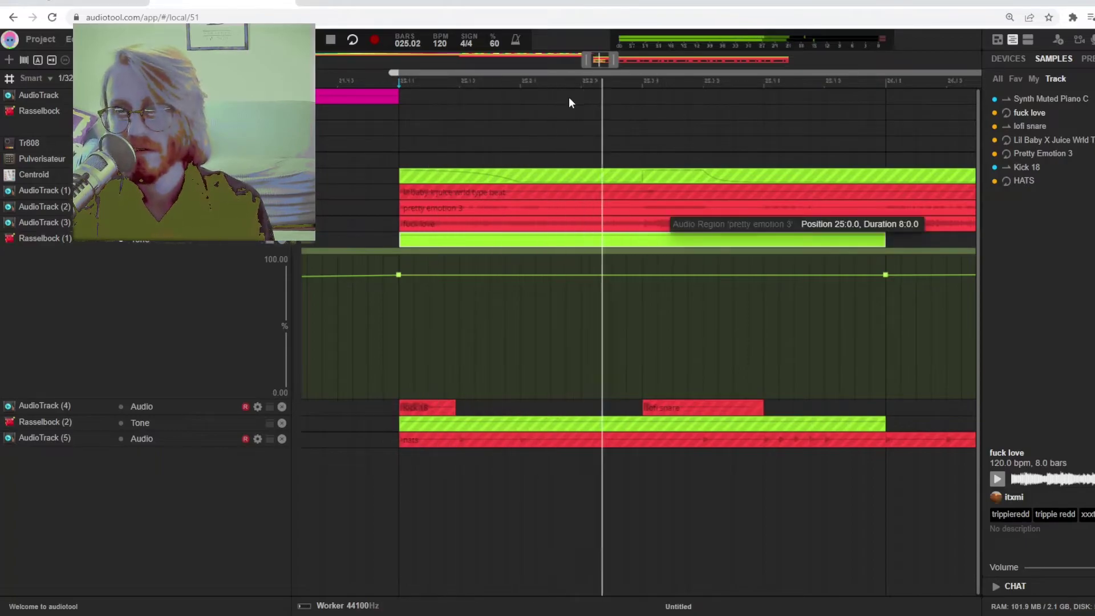
drag(613, 63, 707, 74)
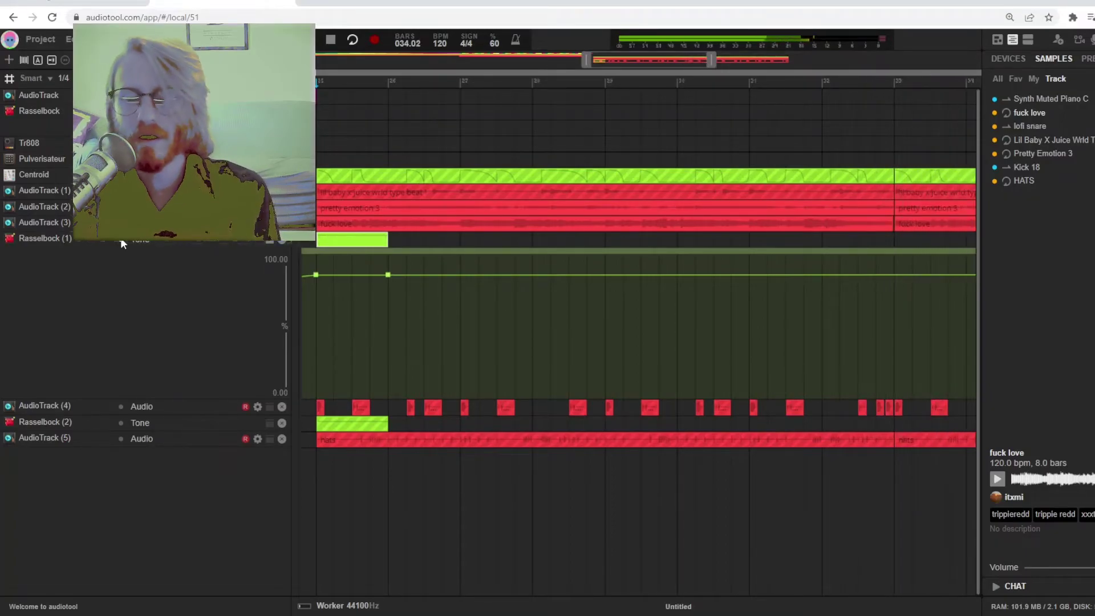
click(375, 247)
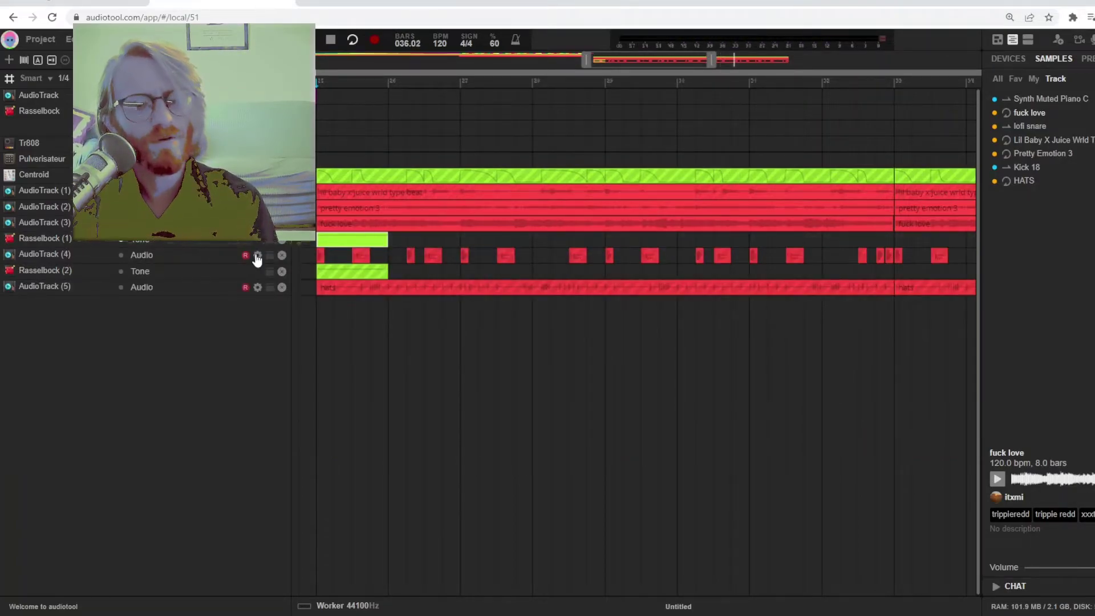
key(space)
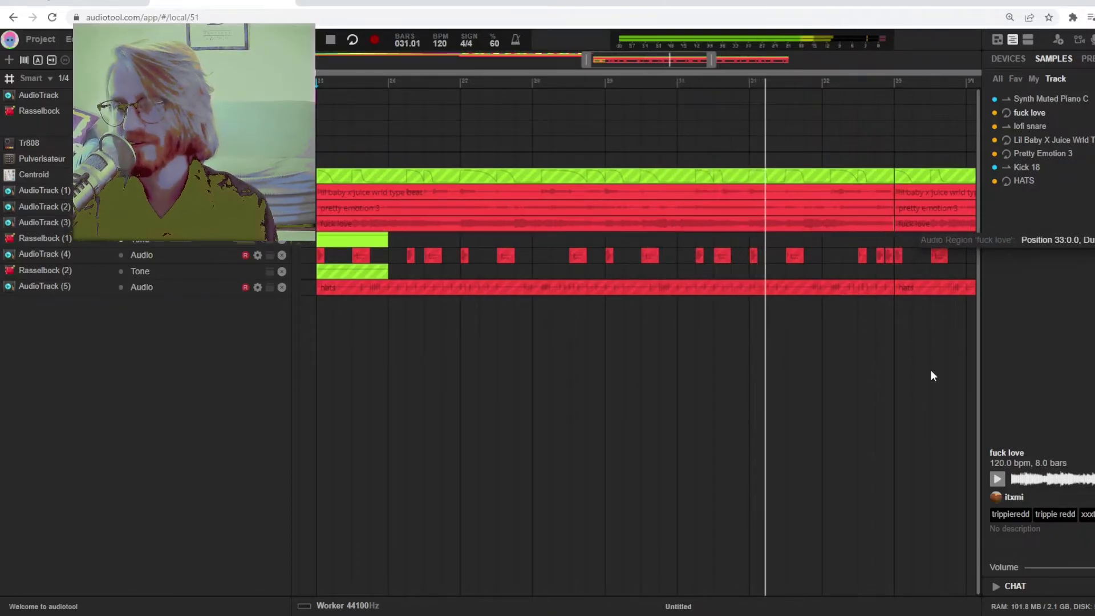
key(space)
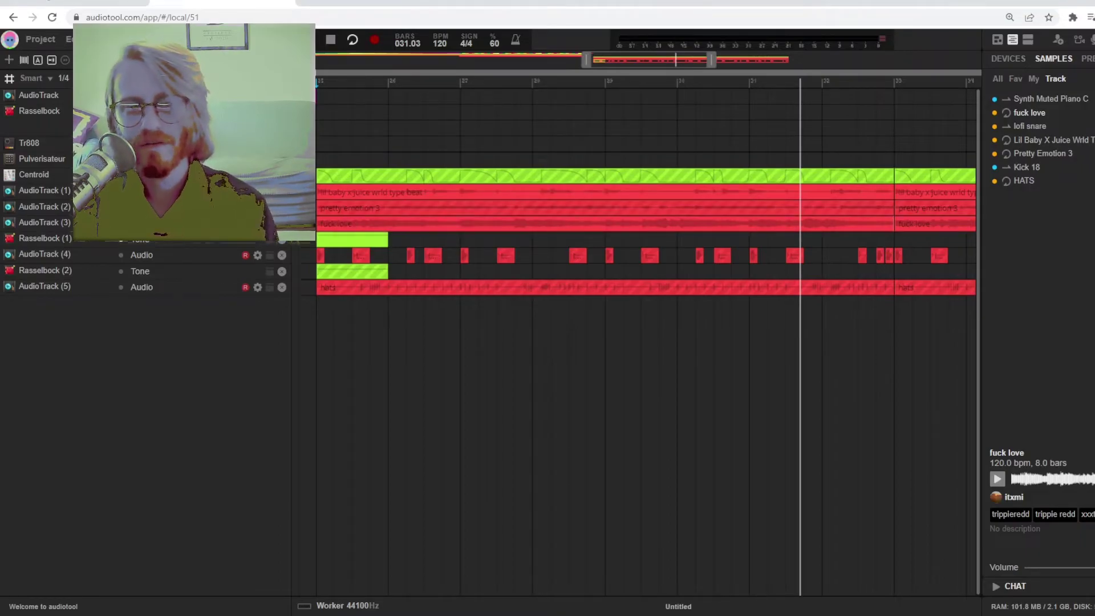
key(space)
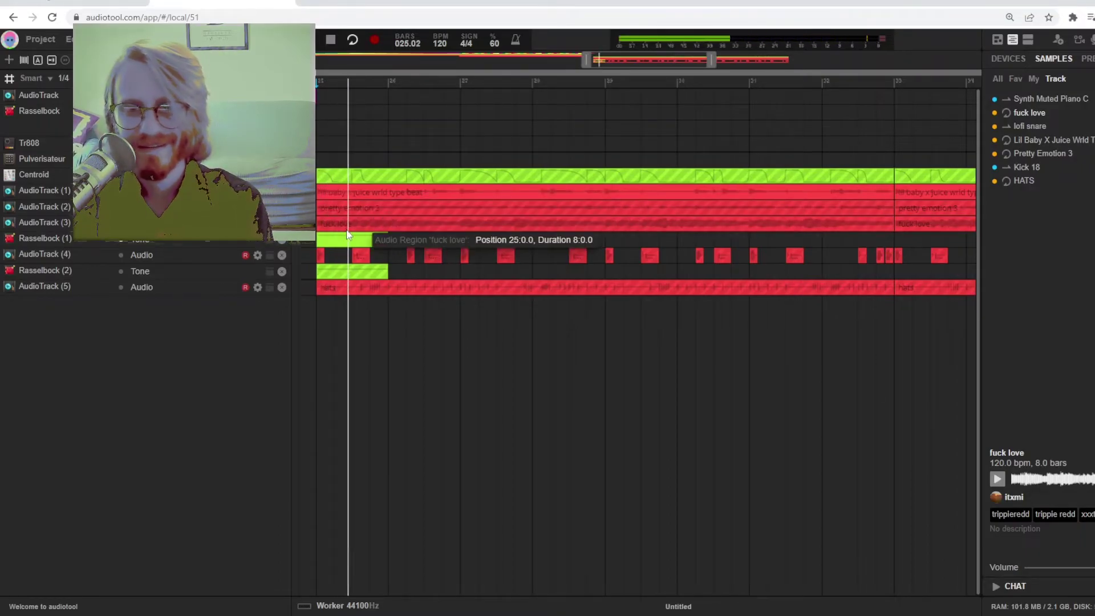
Step: Inspect the Tone automation lane, then enable the Rasselbock (2) Tone automation
double_click(359, 274)
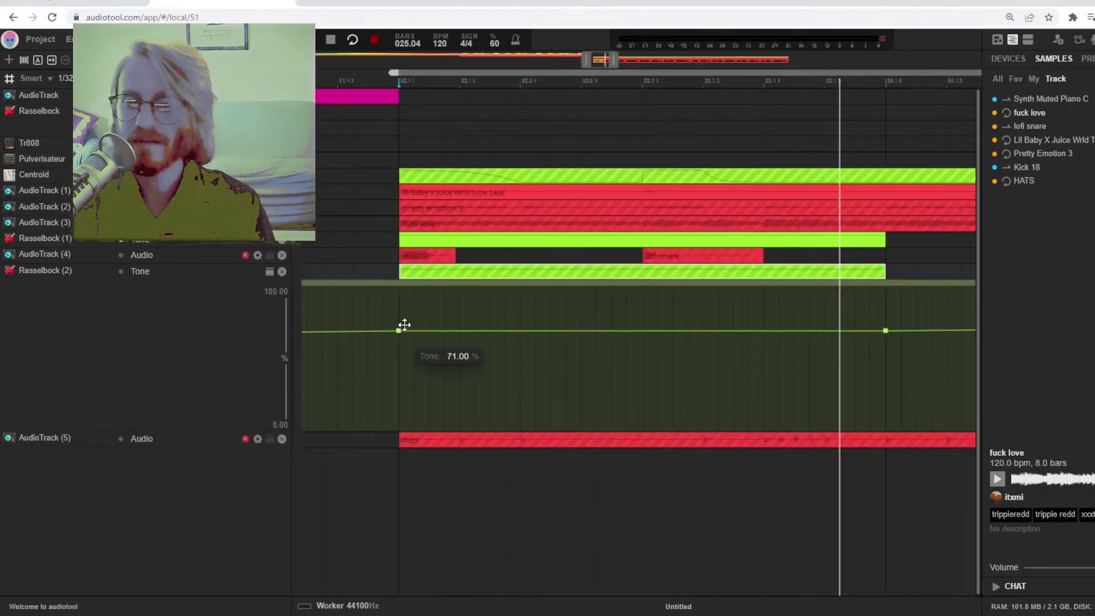
double_click(430, 278)
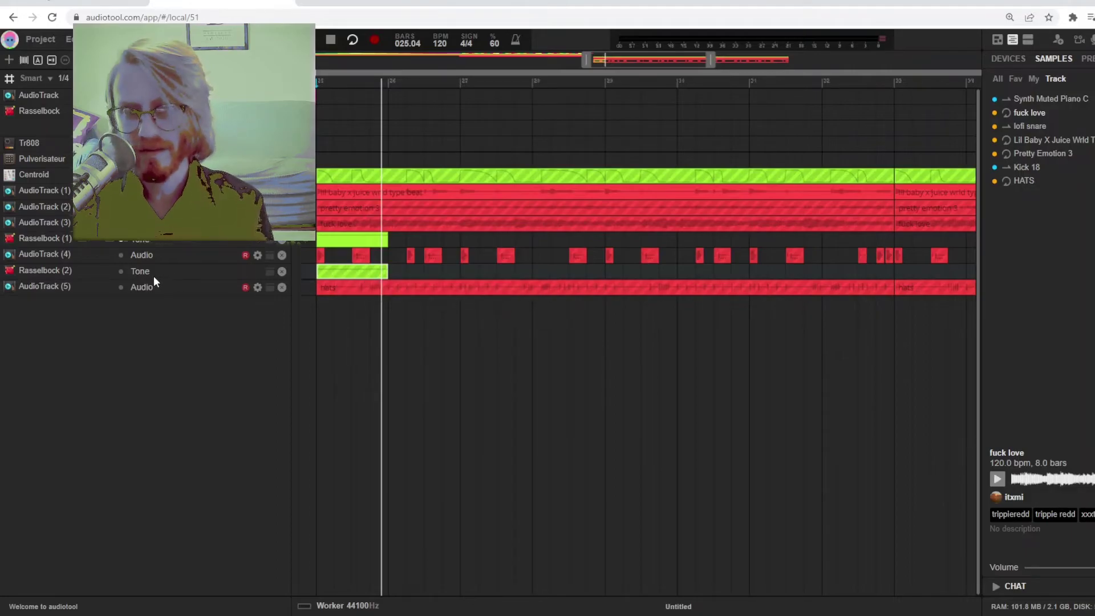
click(121, 272)
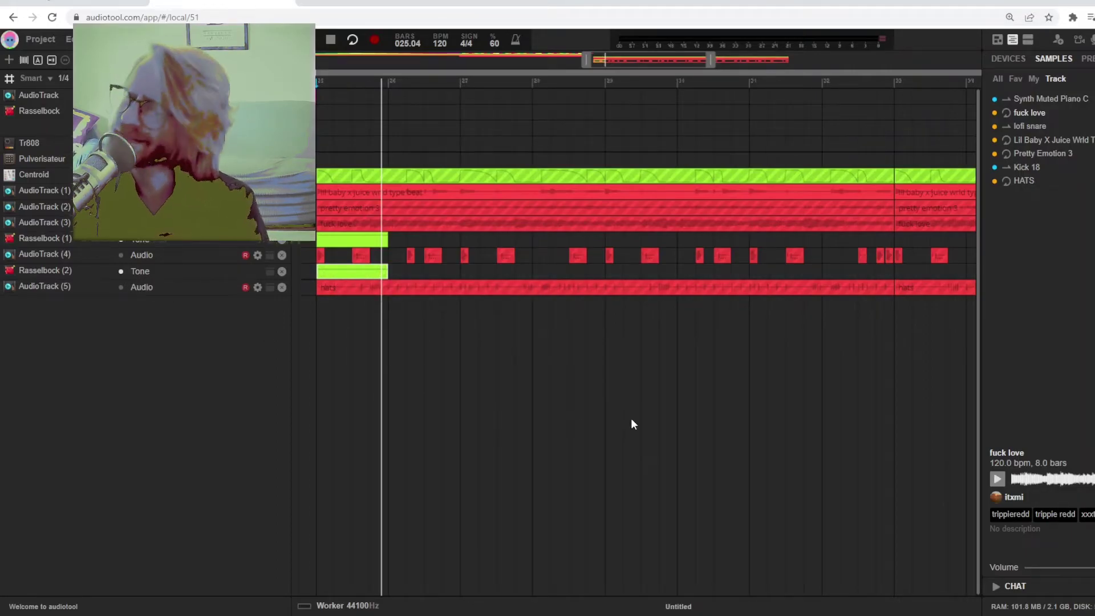
Step: Audition the arrangement, stopping near bar 28, and show the device desktop above the timeline
key(space)
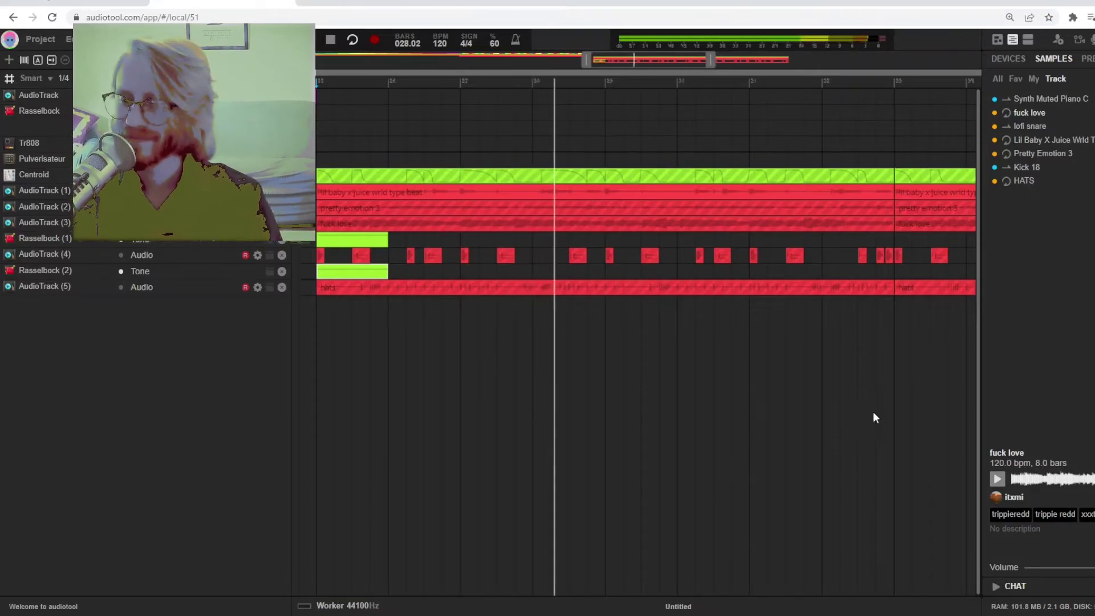
key(space)
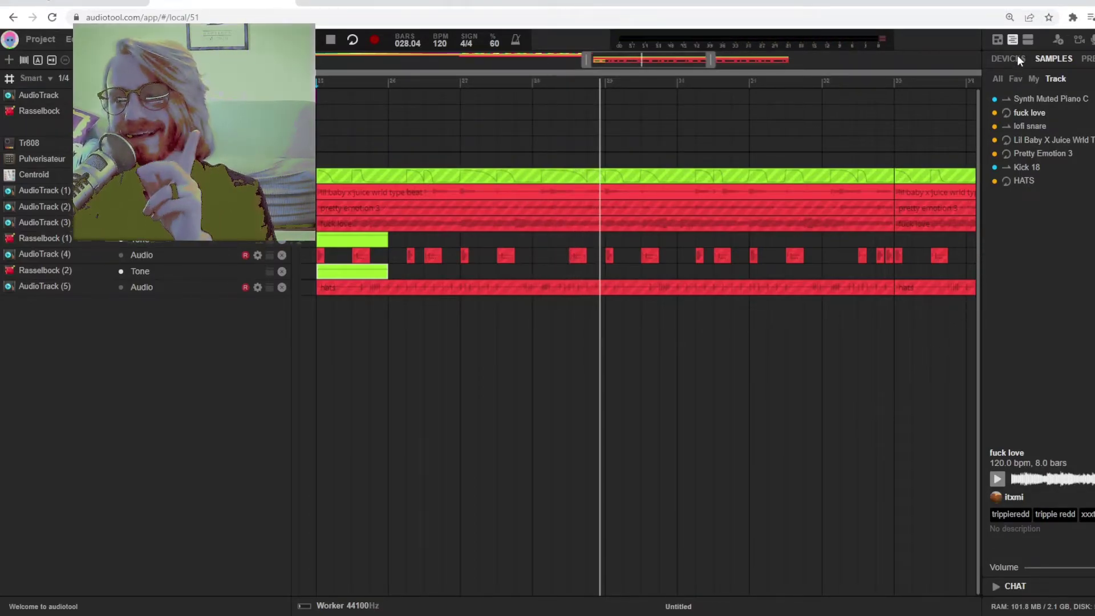
click(1013, 40)
Step: Extend a Rasselbock step column to three blocks, paint a row of steps, then return to timeline-only view
scroll(199, 262, up, 5)
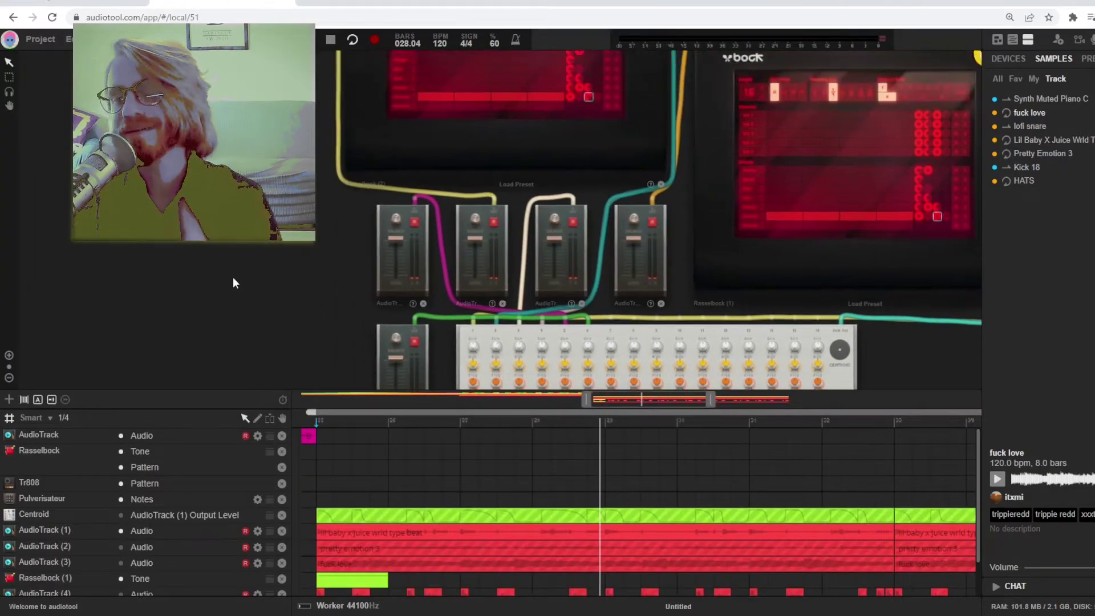
drag(303, 215, 192, 279)
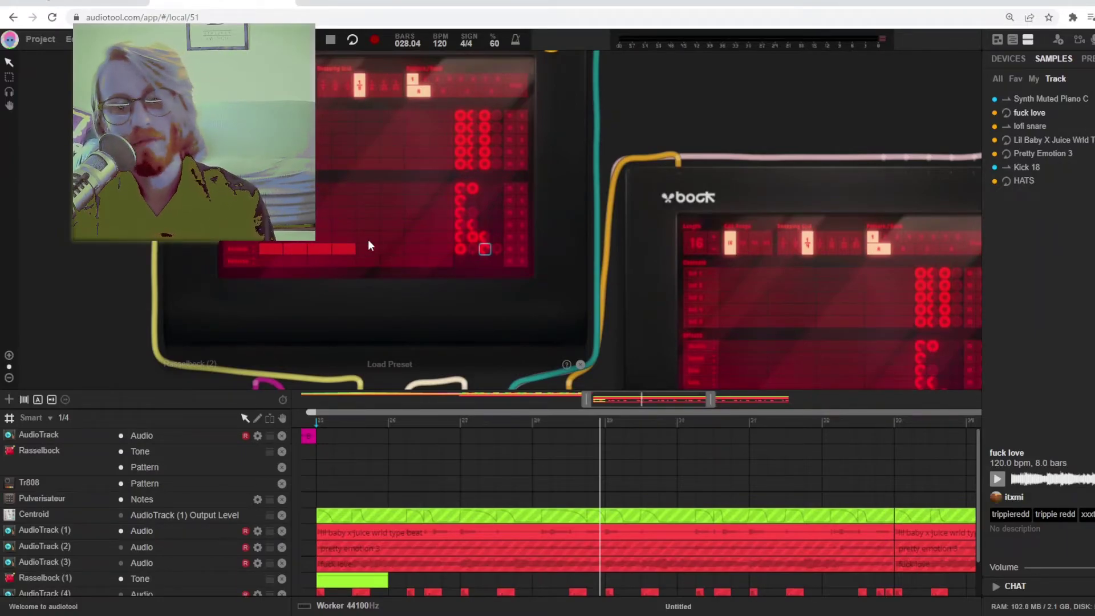
drag(378, 249, 374, 230)
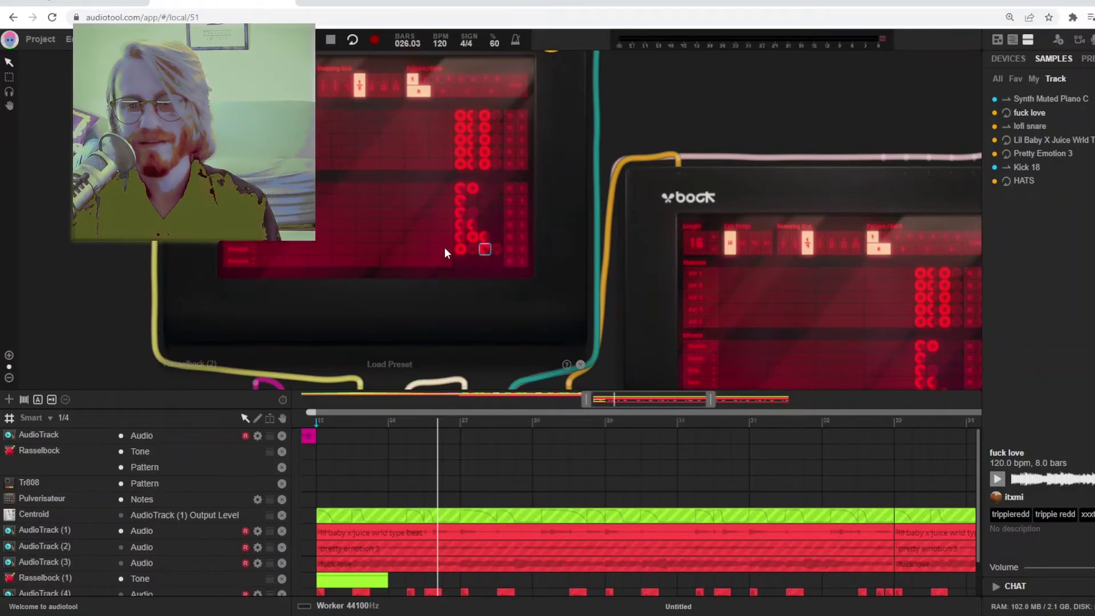
drag(279, 253, 450, 250)
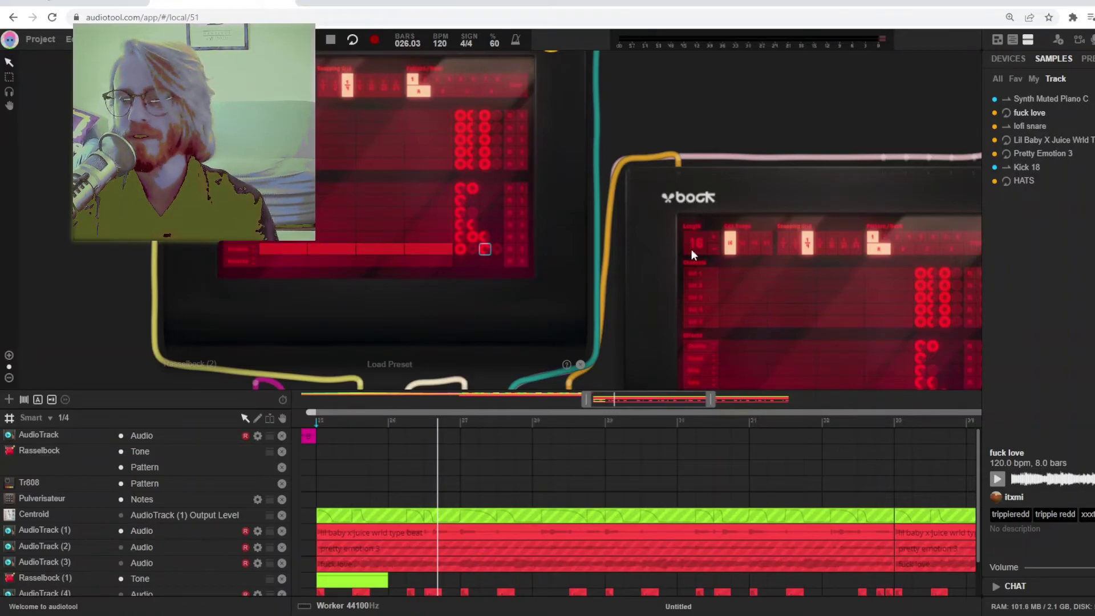
click(1008, 45)
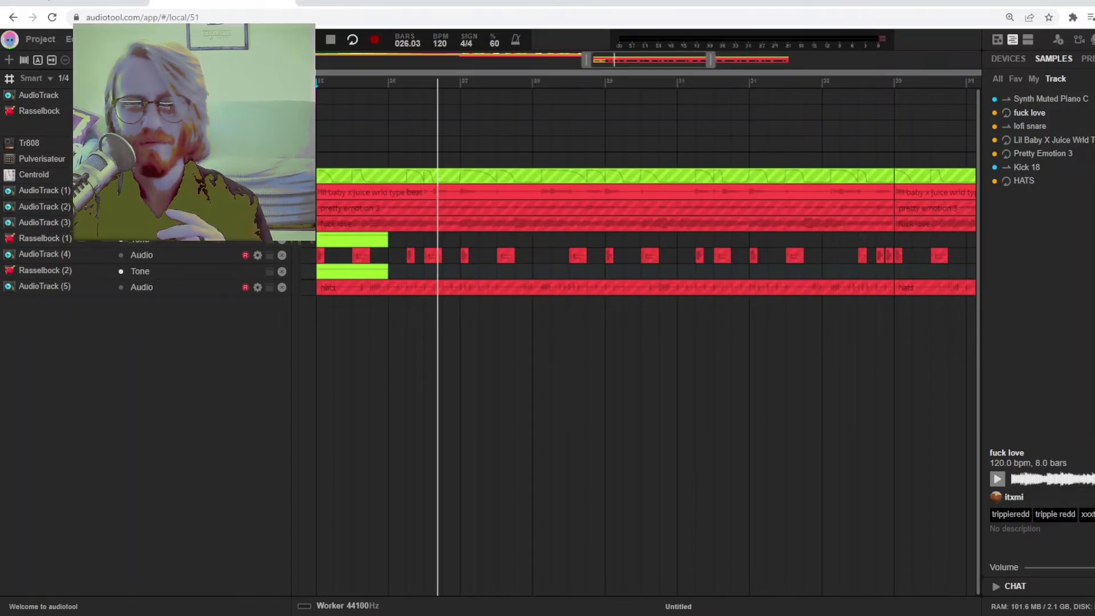
Step: Review the Rasselbock tone automation curve while the arrangement plays from bar 25
double_click(403, 180)
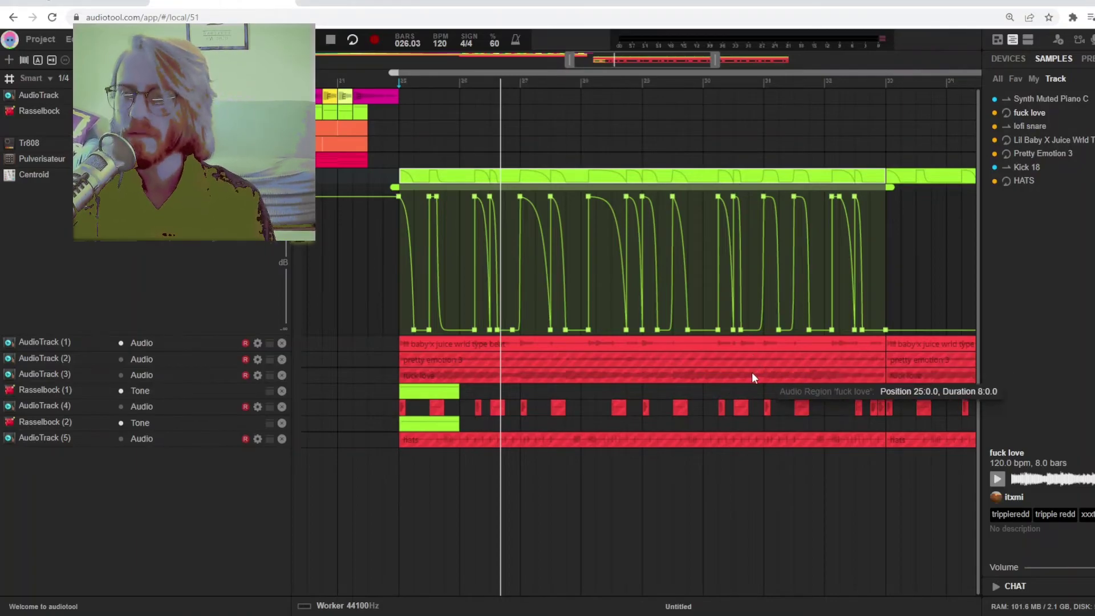
key(space)
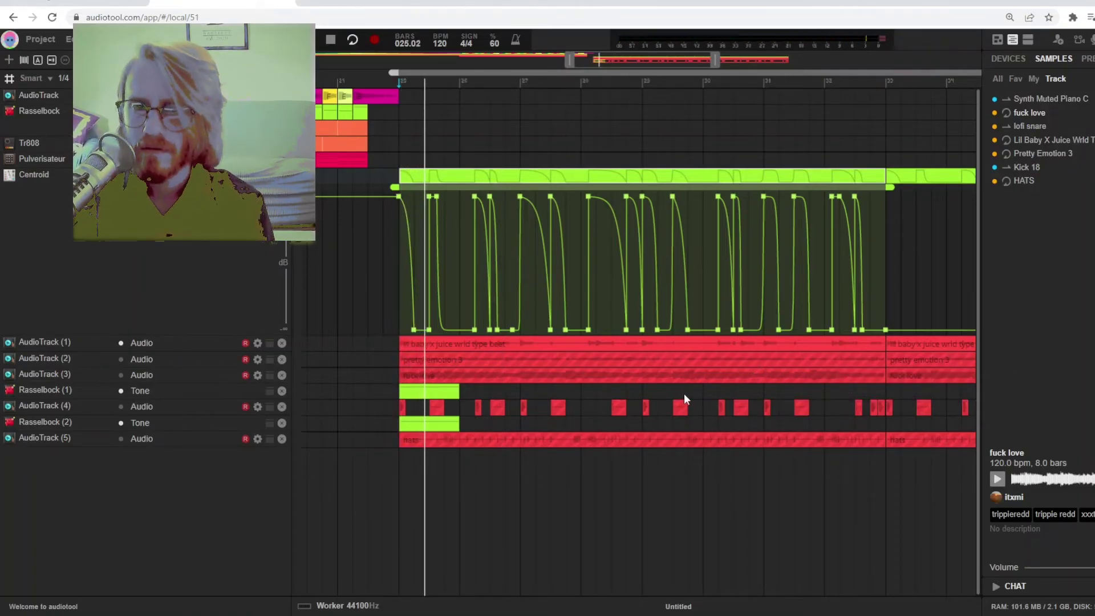
double_click(553, 176)
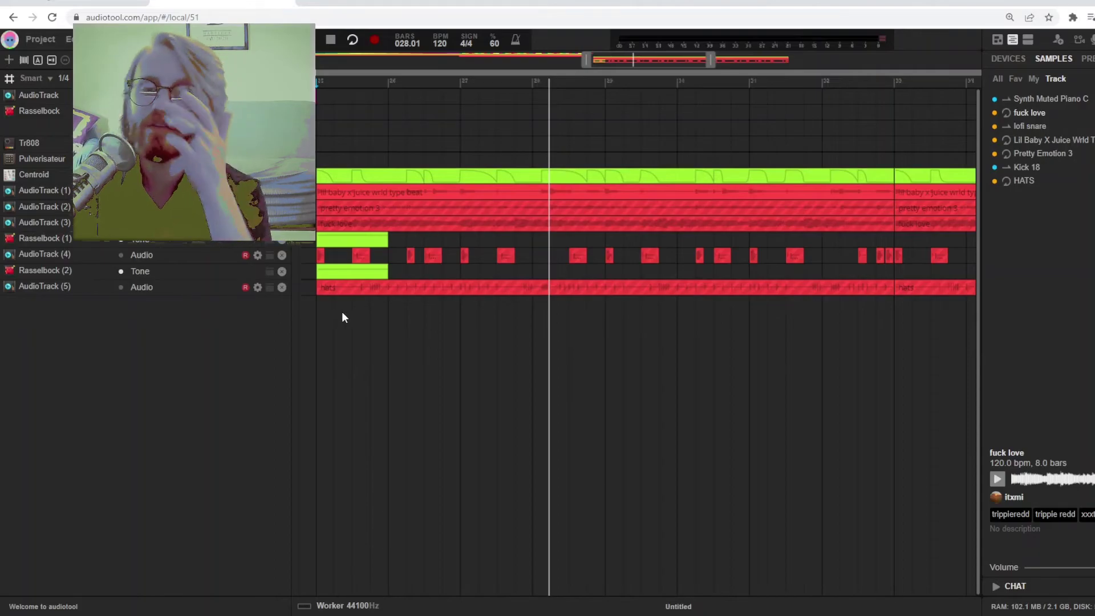
Step: Switch on the AudioTrack (4) and AudioTrack (5) Audio rows and select the hats region
click(122, 256)
click(122, 286)
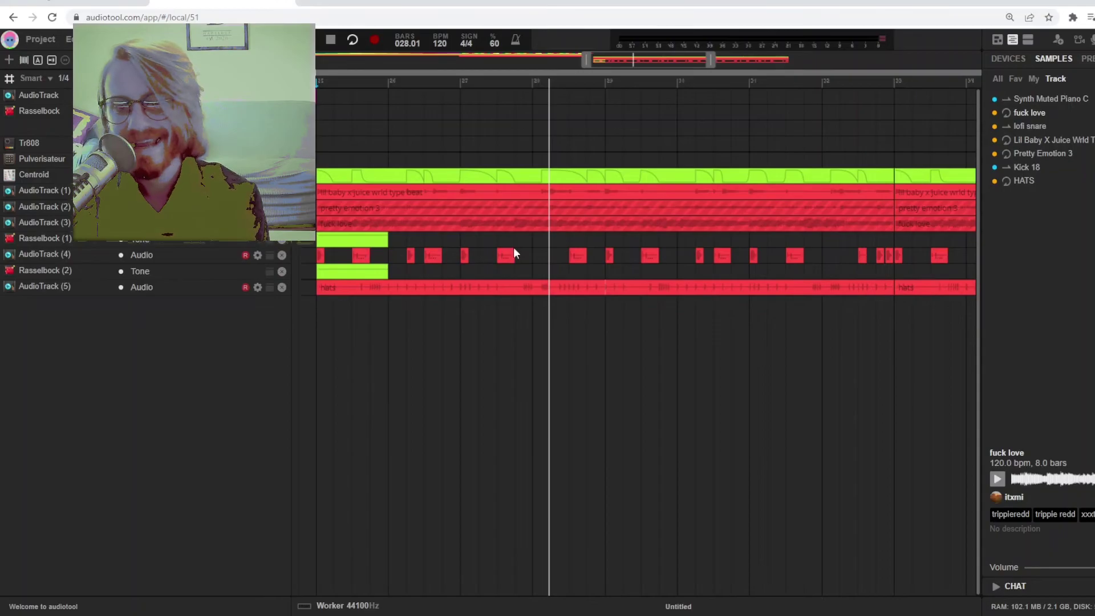
click(651, 289)
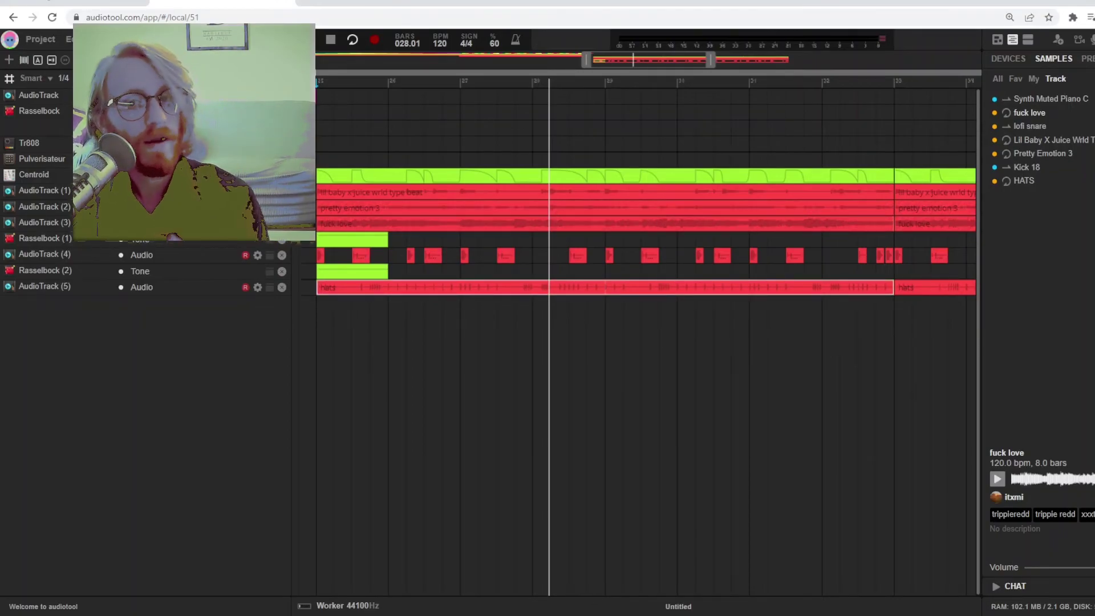
Step: Play from bar 25 and zoom the timeline out to show more bars
key(space)
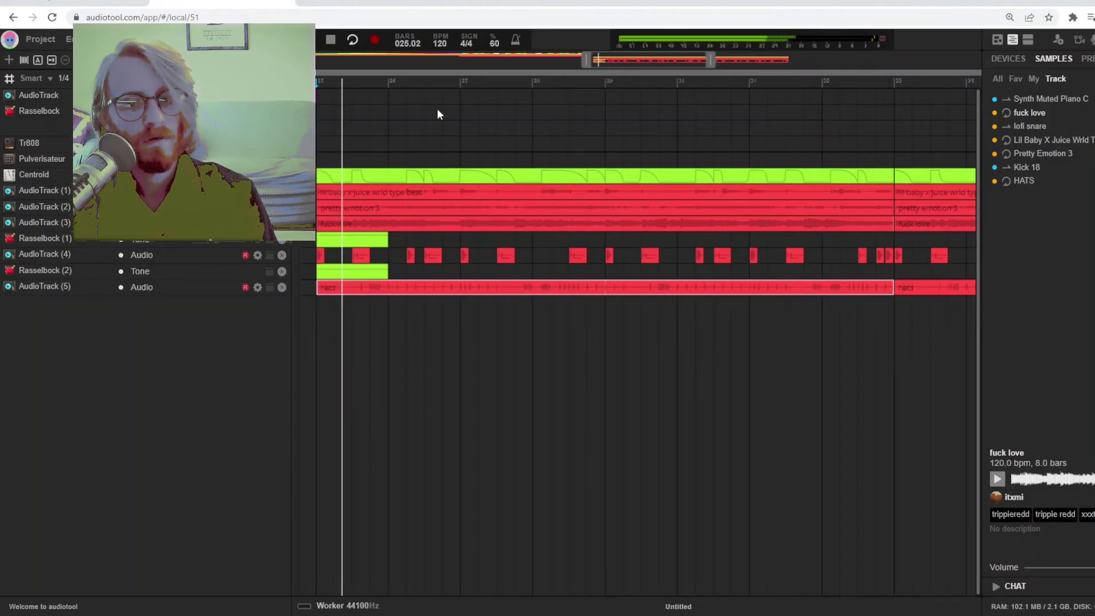
drag(723, 59, 897, 97)
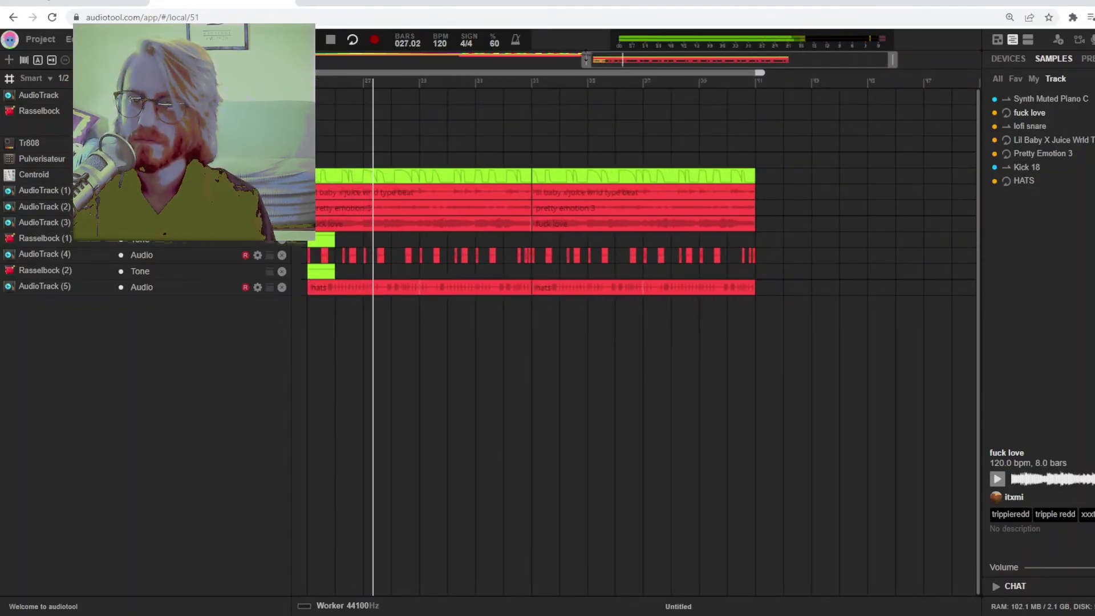
drag(588, 60, 547, 64)
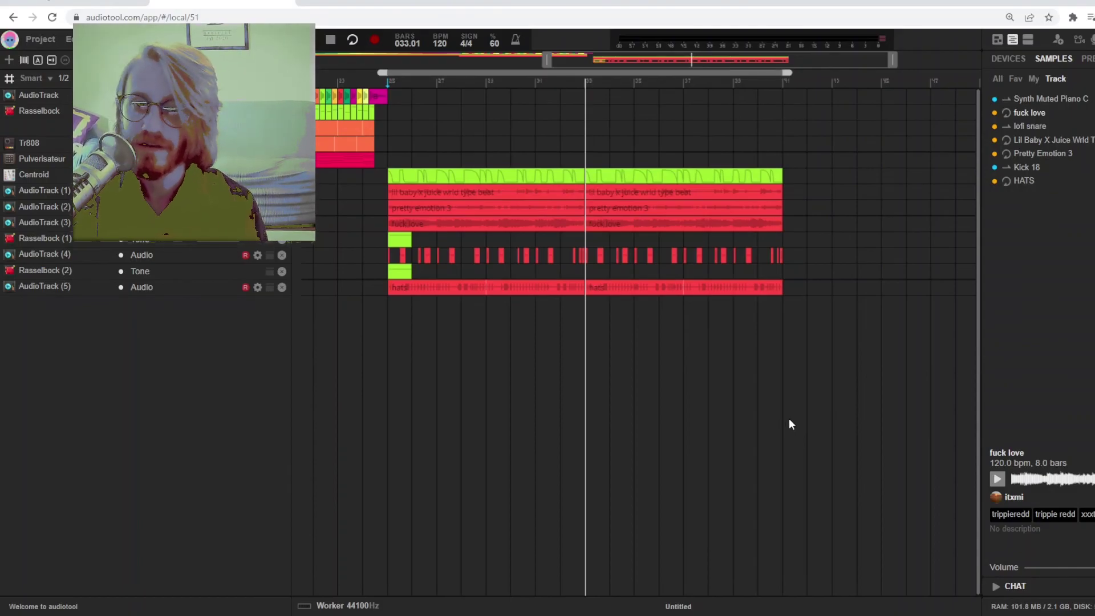
Step: Show the device desktop, then enlarge the artist's photo in the featured artist article
click(1027, 40)
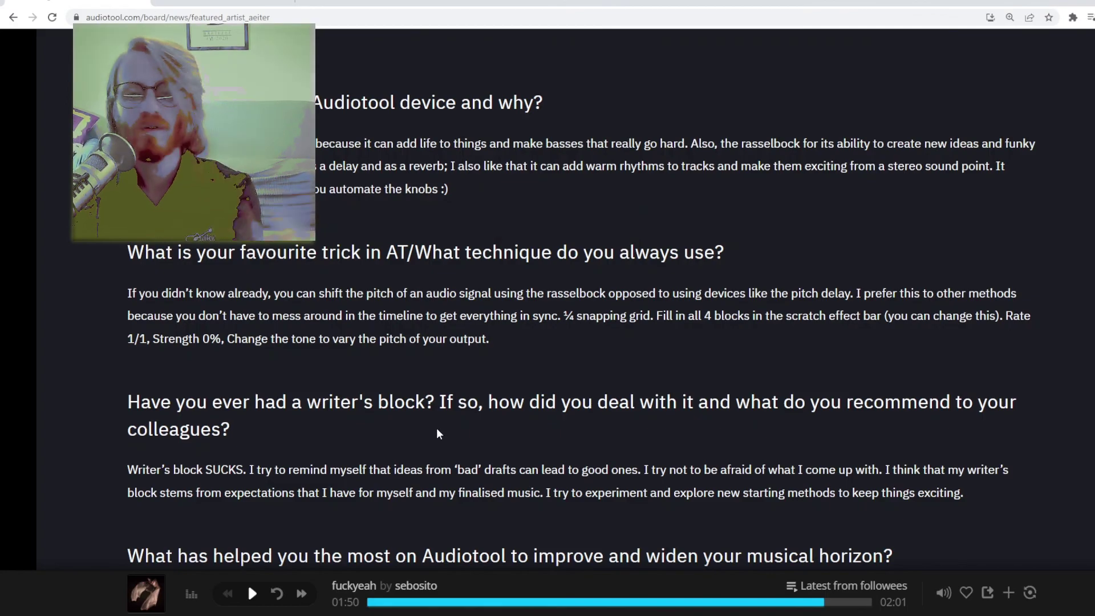
scroll(440, 435, up, 15)
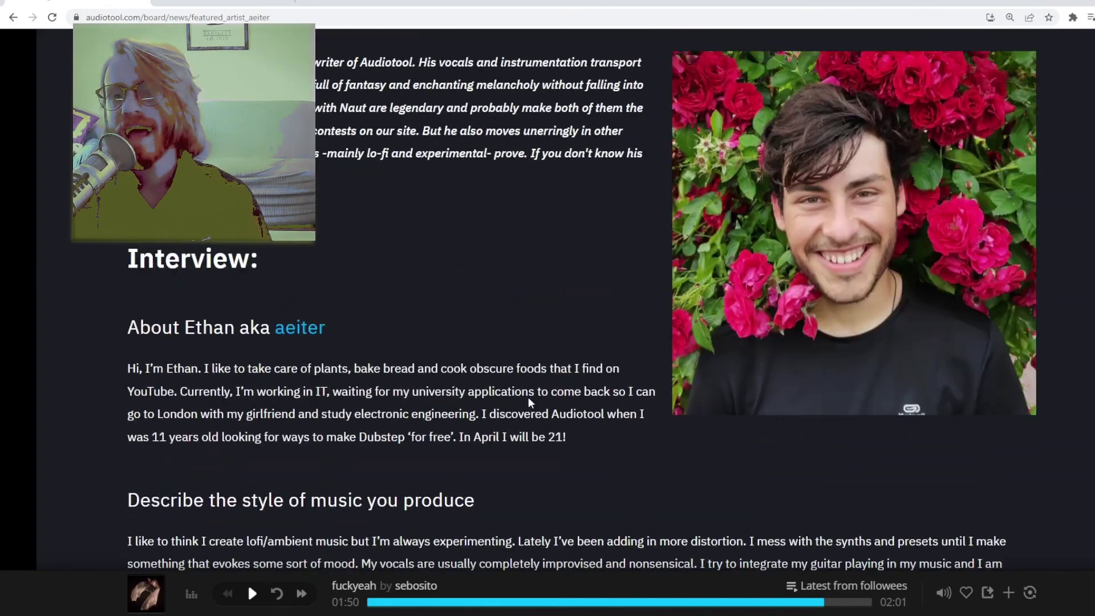
scroll(860, 367, up, 4)
click(860, 367)
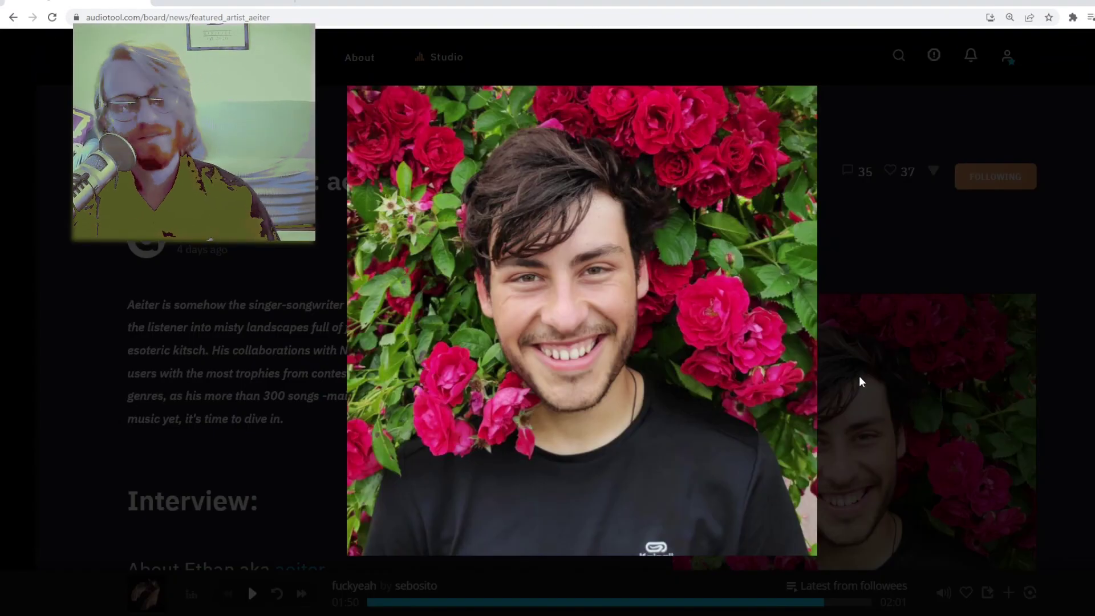